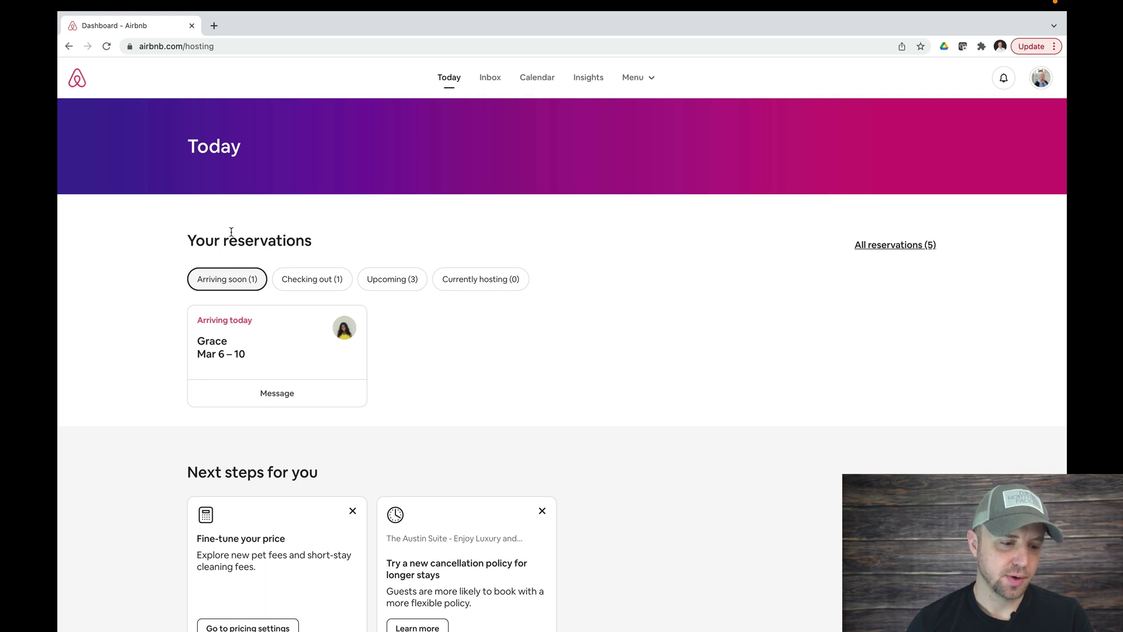
# - From the Inbox's drawer, go to Scheduled messages settings and select the Booking Email template
pyautogui.click(487, 78)
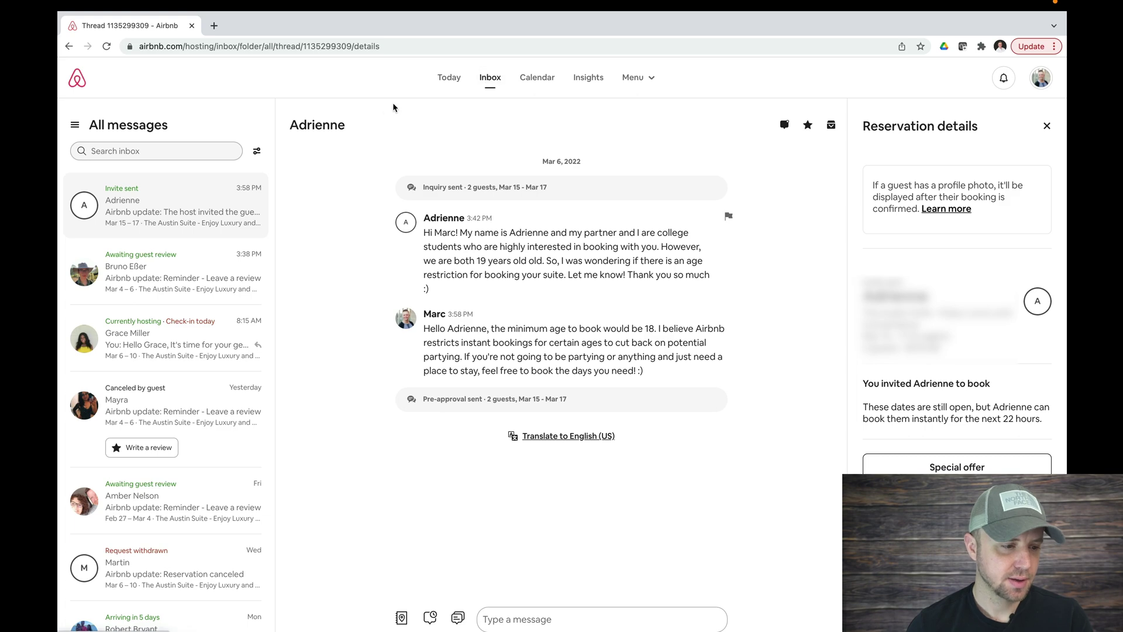
pyautogui.click(74, 126)
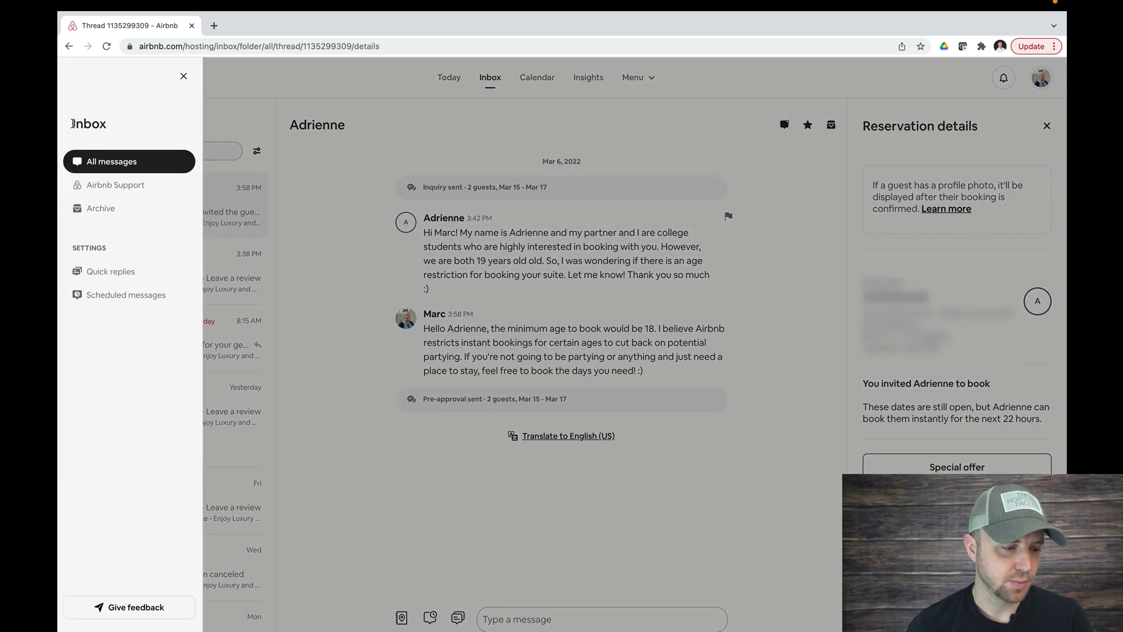
pyautogui.click(106, 294)
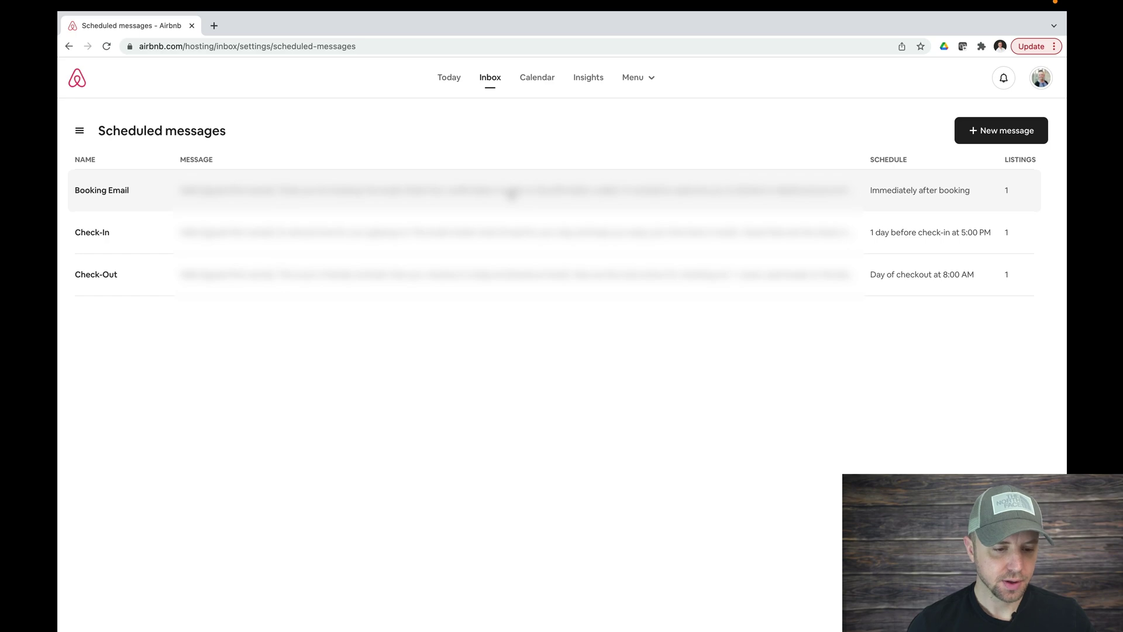
pyautogui.click(511, 193)
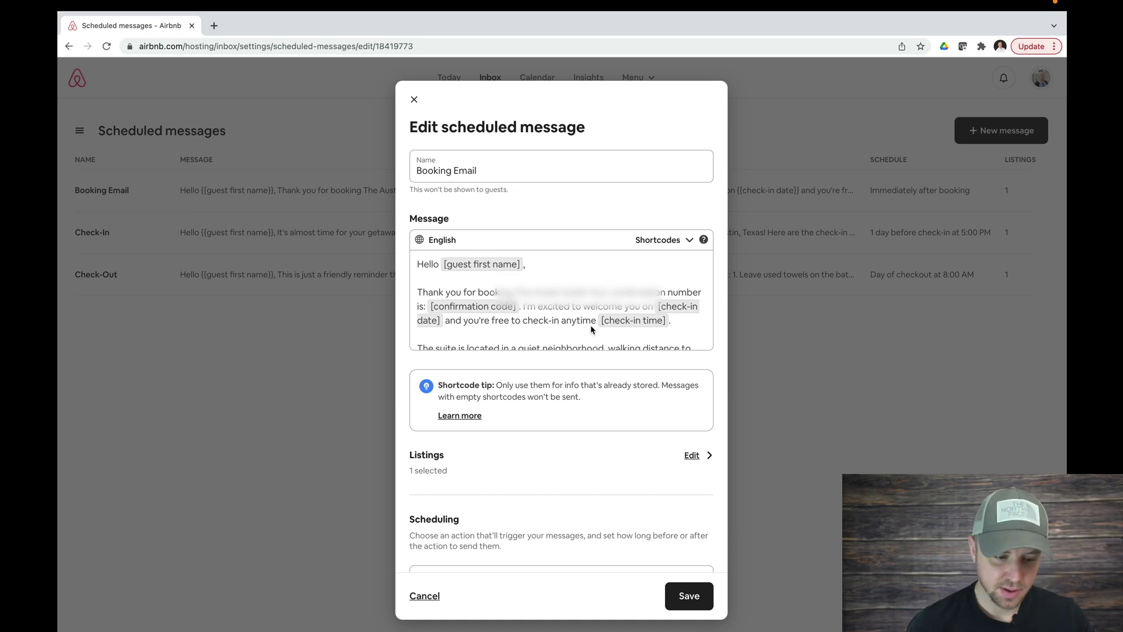
# - Keep the Booking Email trigger as Booking confirmed, sent immediately, and browse the available shortcodes
pyautogui.scroll(-3, 554, 448)
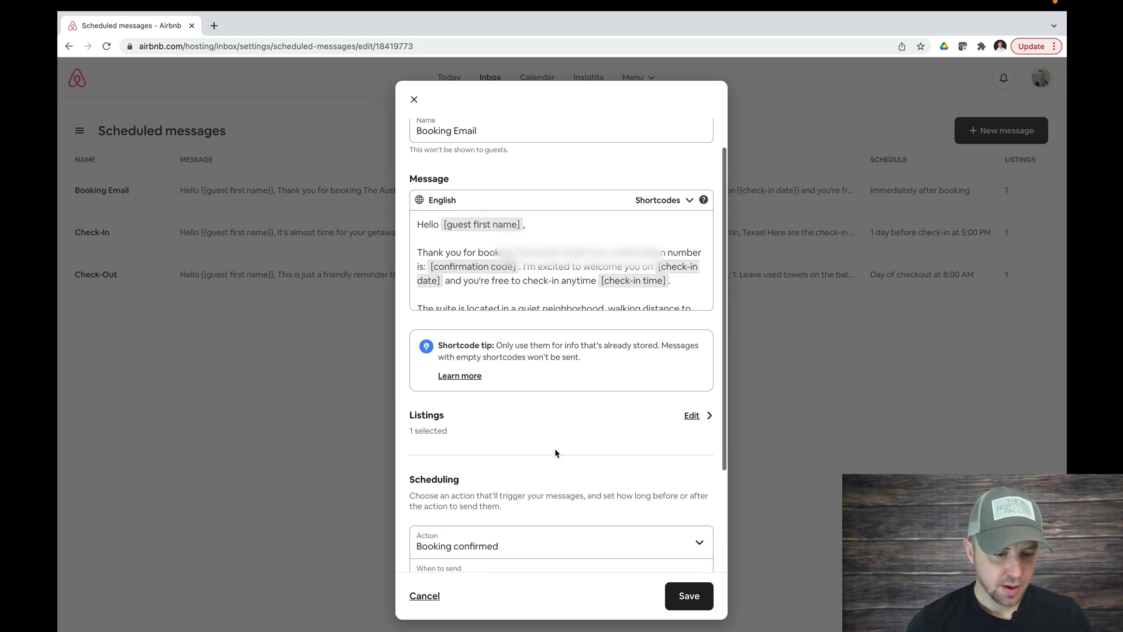
pyautogui.click(516, 403)
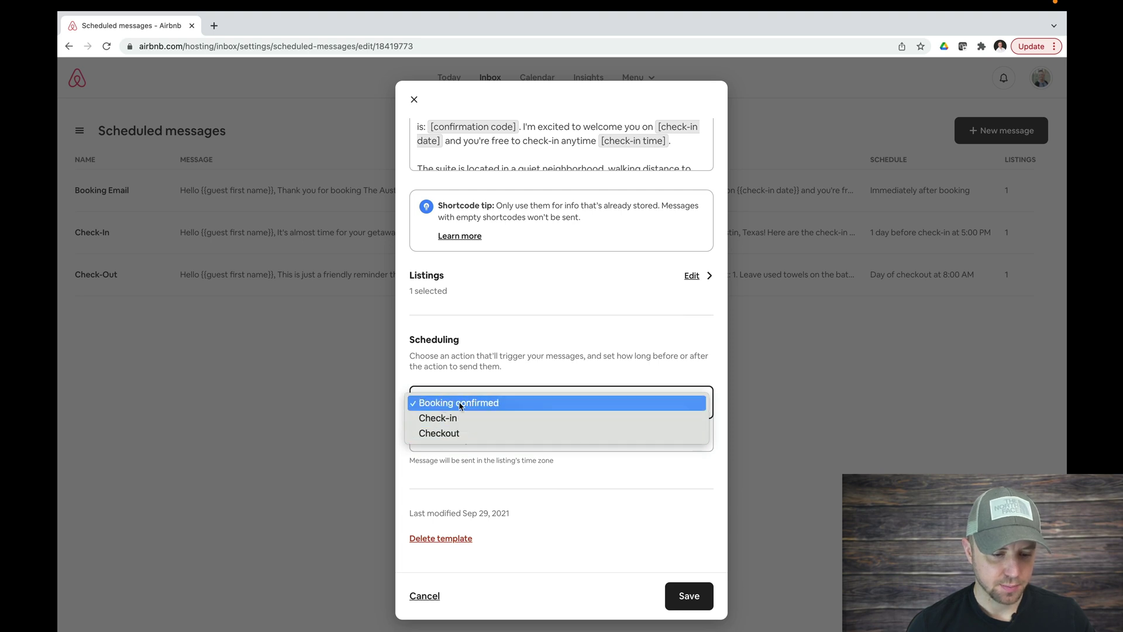
pyautogui.click(500, 358)
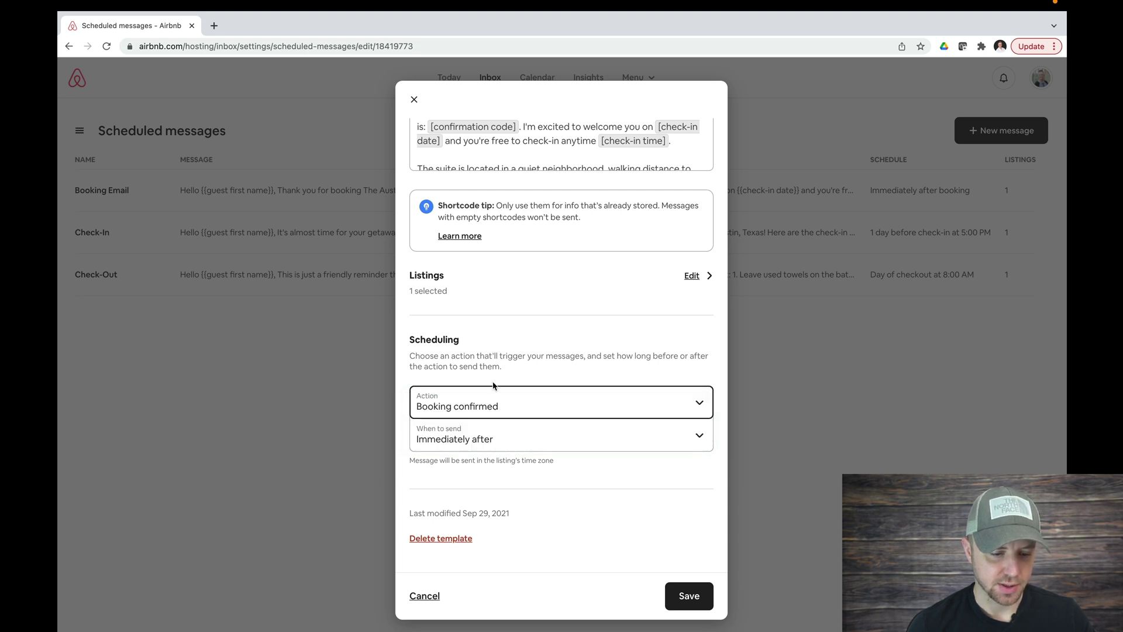
pyautogui.click(490, 436)
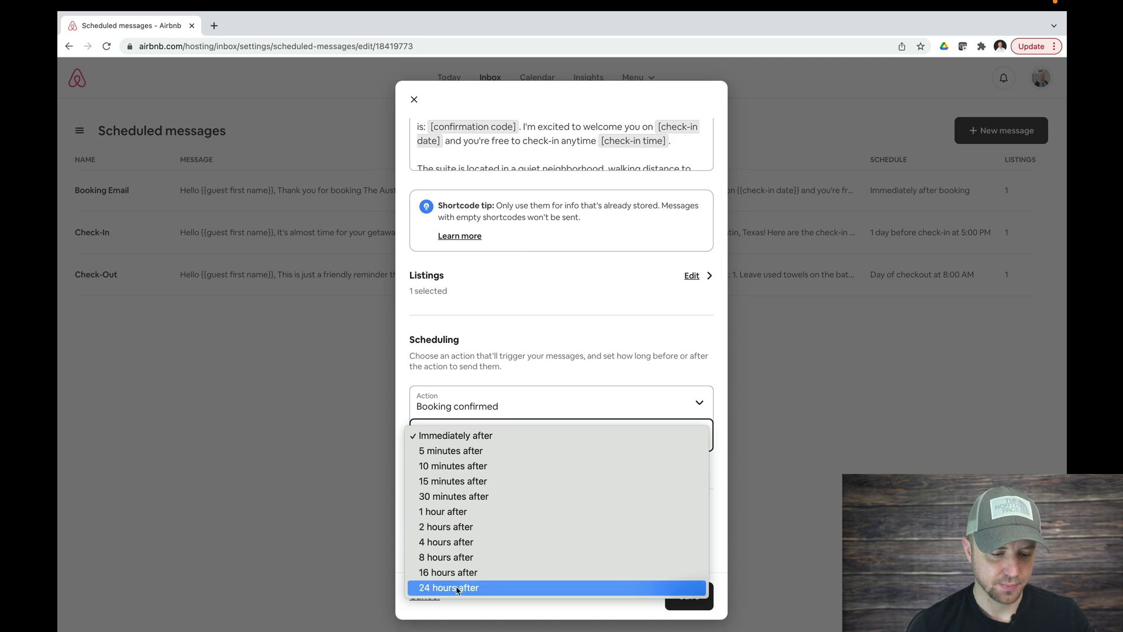
pyautogui.click(510, 369)
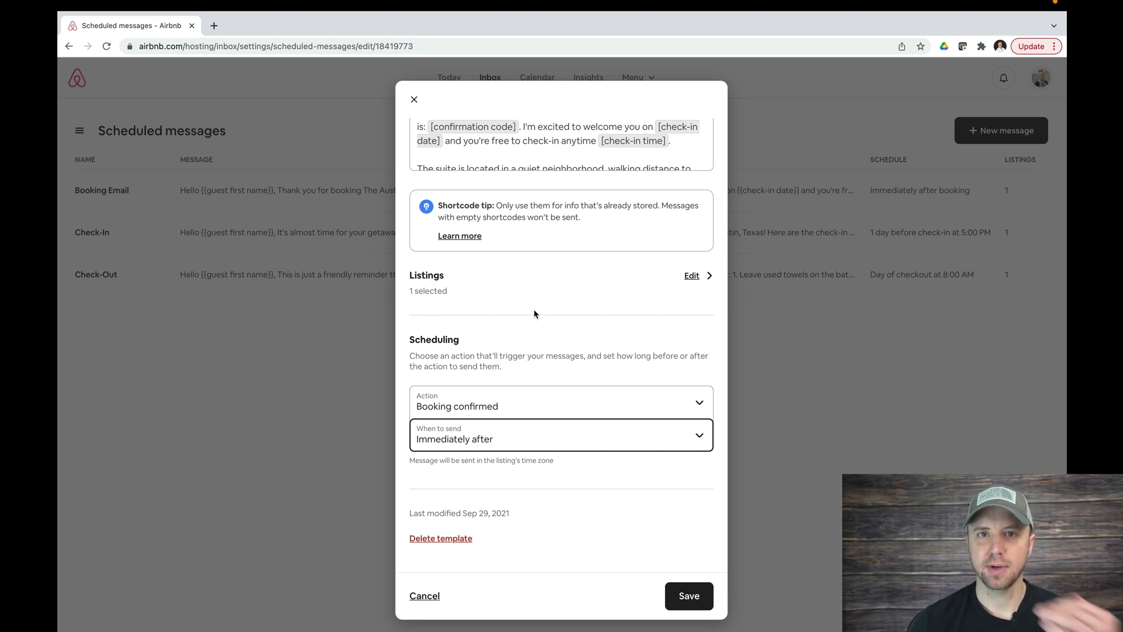
pyautogui.scroll(5, 534, 313)
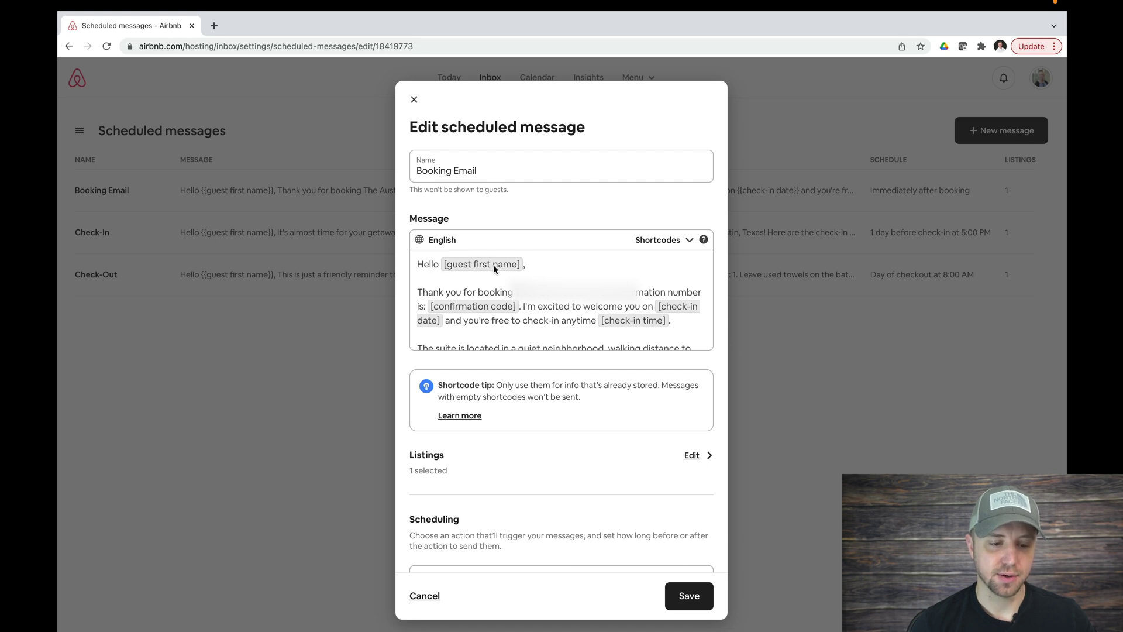
pyautogui.click(686, 240)
pyautogui.scroll(-4, 531, 319)
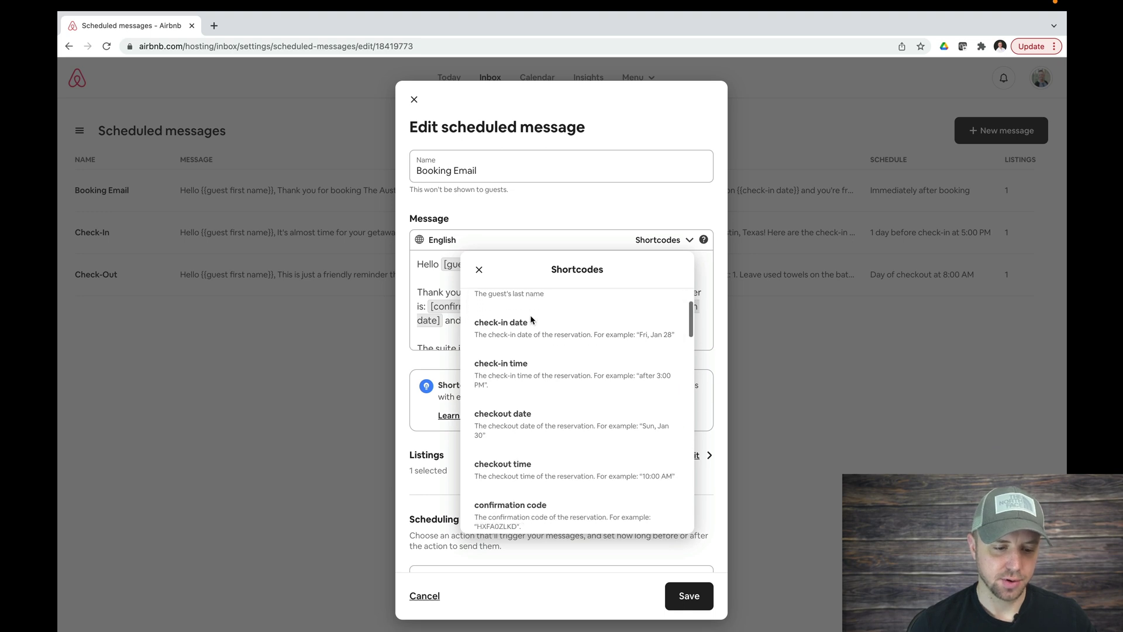
pyautogui.scroll(-2, 552, 409)
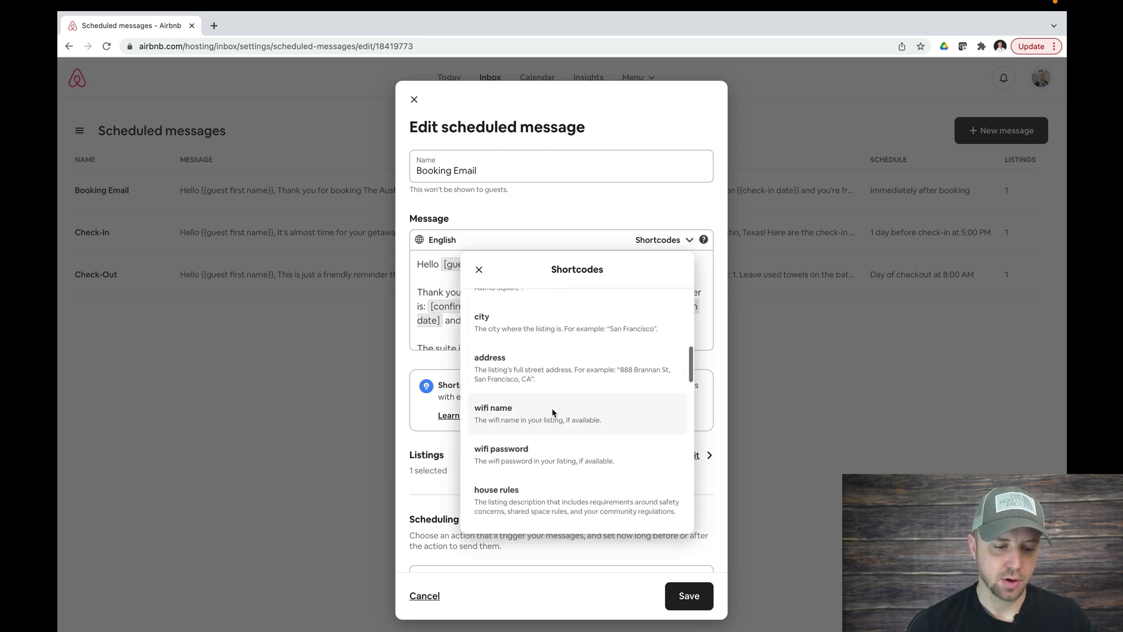
pyautogui.scroll(-2, 552, 408)
pyautogui.scroll(-3, 552, 408)
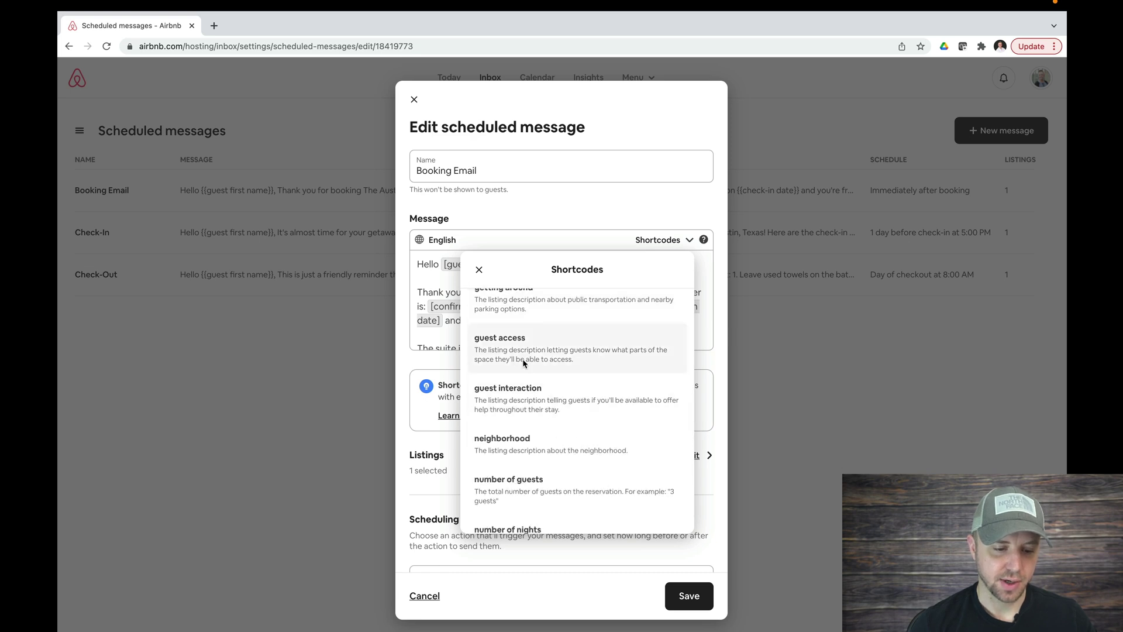
pyautogui.scroll(-3, 517, 412)
pyautogui.scroll(-3, 517, 412)
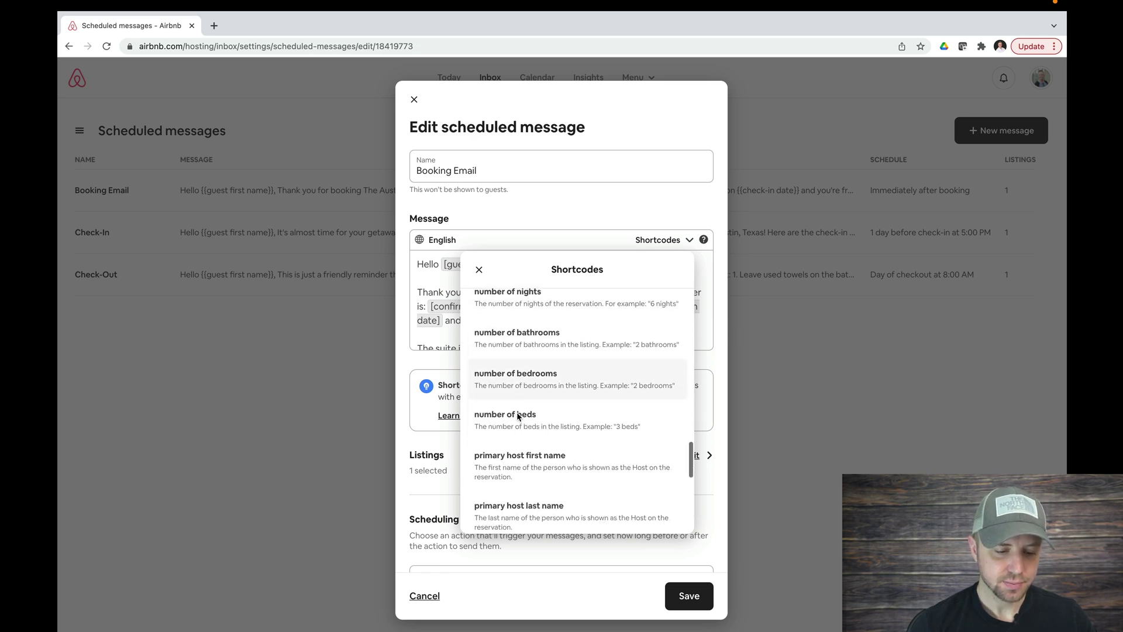
pyautogui.scroll(1, 517, 412)
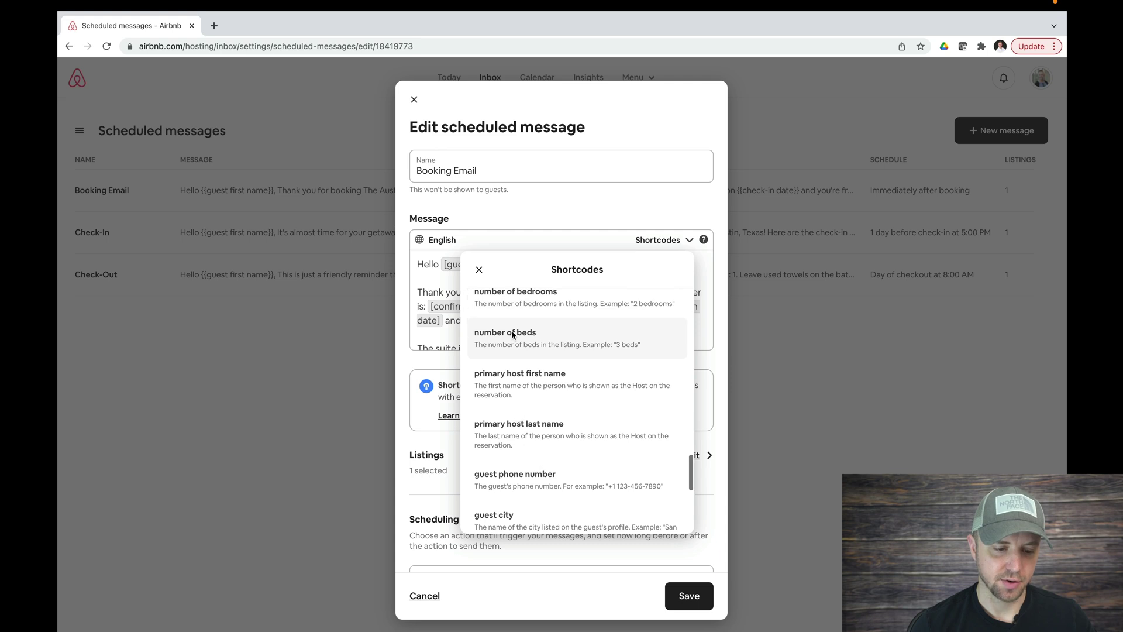
pyautogui.scroll(-2, 543, 410)
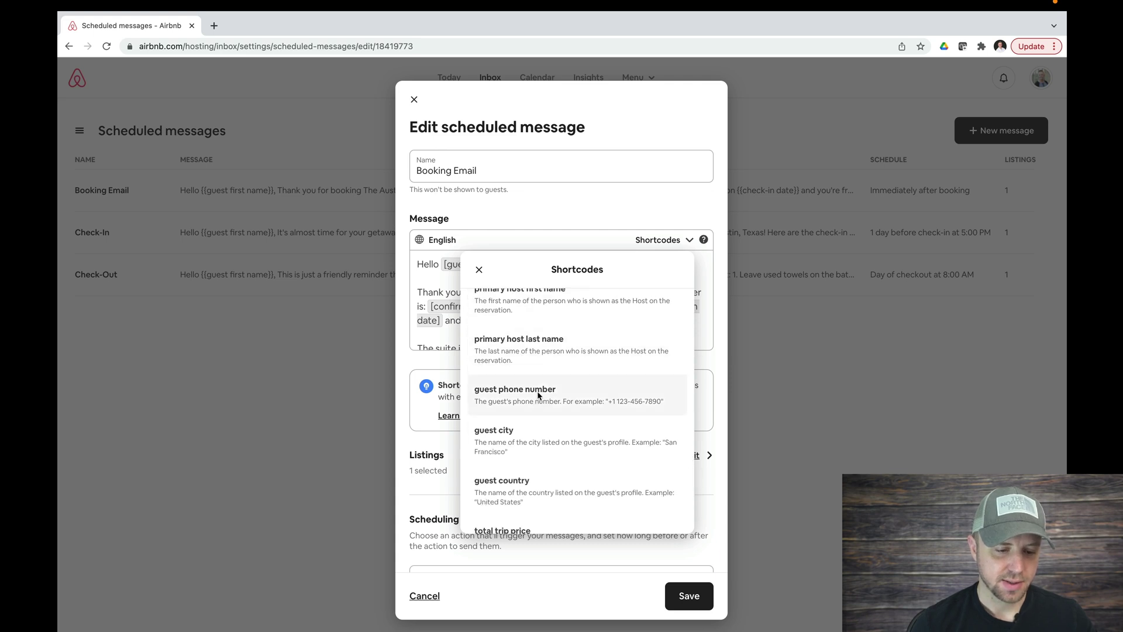
pyautogui.scroll(-3, 536, 390)
pyautogui.scroll(15, 538, 396)
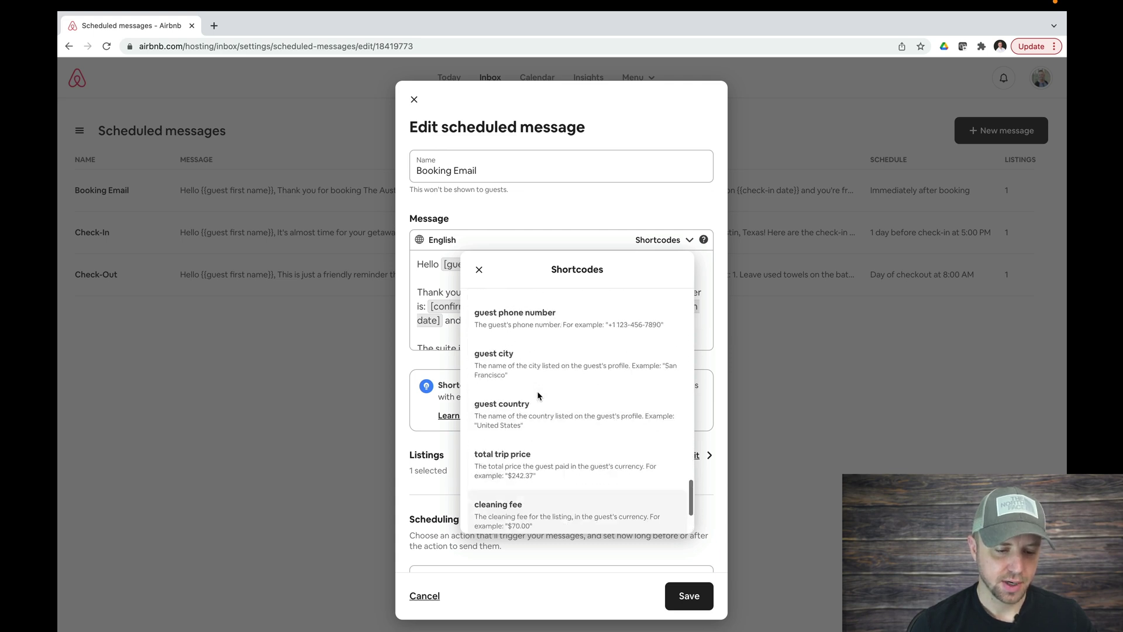
pyautogui.click(428, 278)
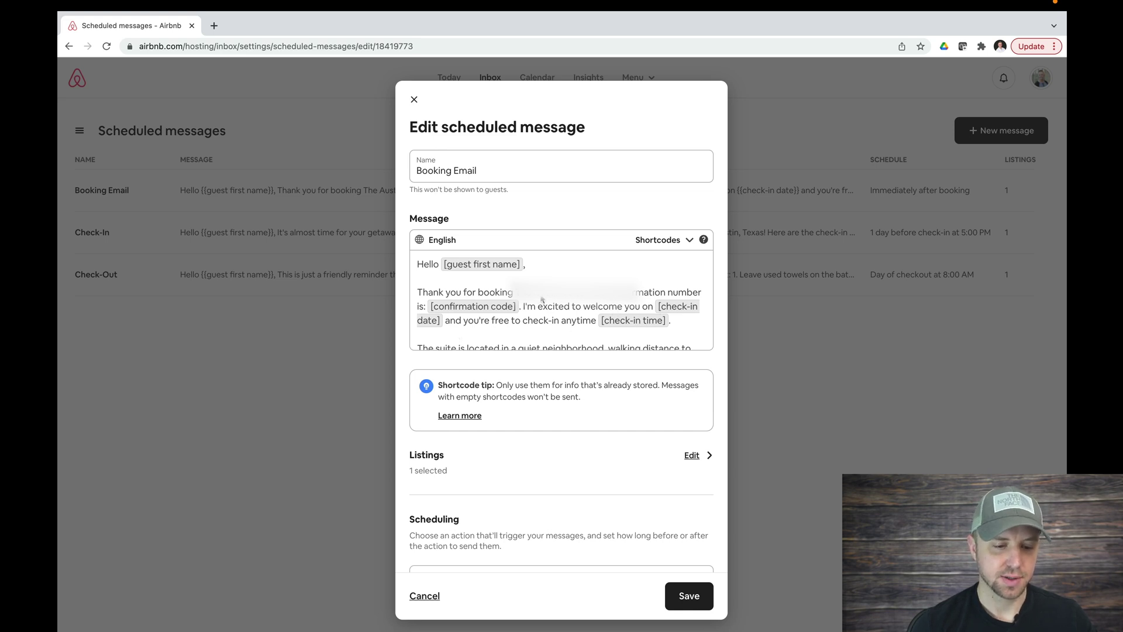
pyautogui.scroll(-1, 541, 298)
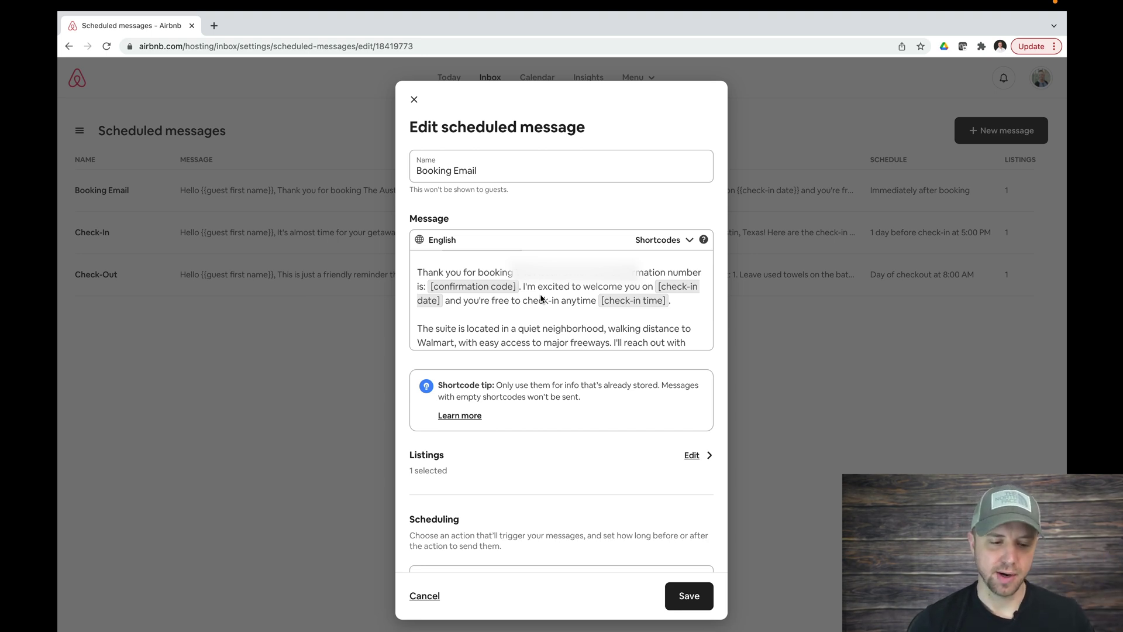
pyautogui.scroll(-2, 541, 299)
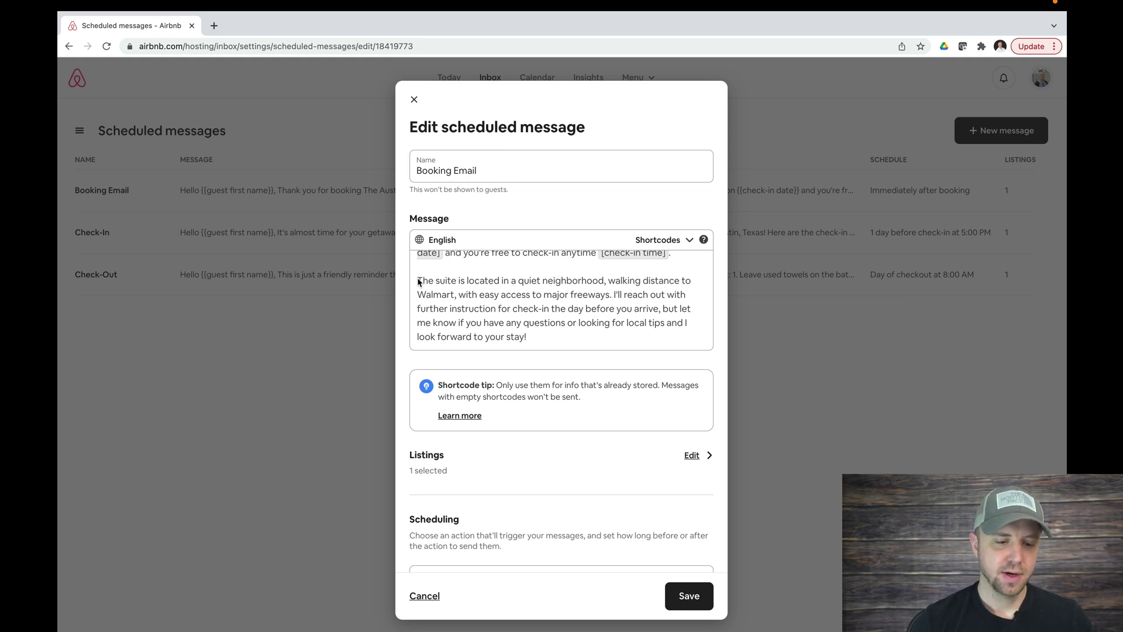
pyautogui.moveTo(418, 282); pyautogui.dragTo(465, 301)
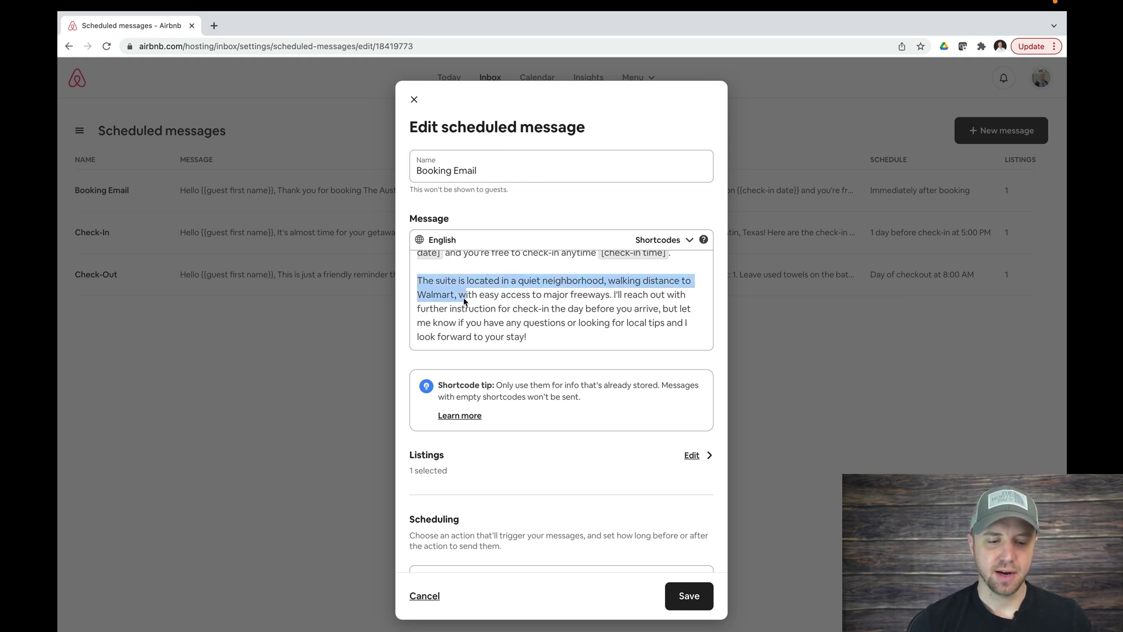
pyautogui.click(528, 331)
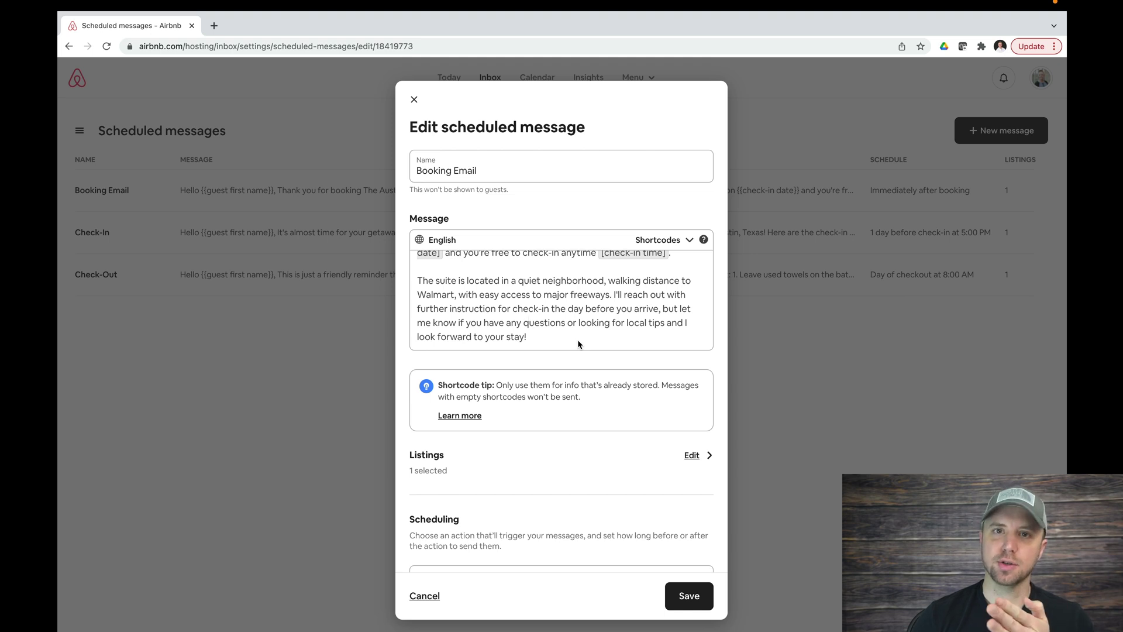
pyautogui.click(422, 595)
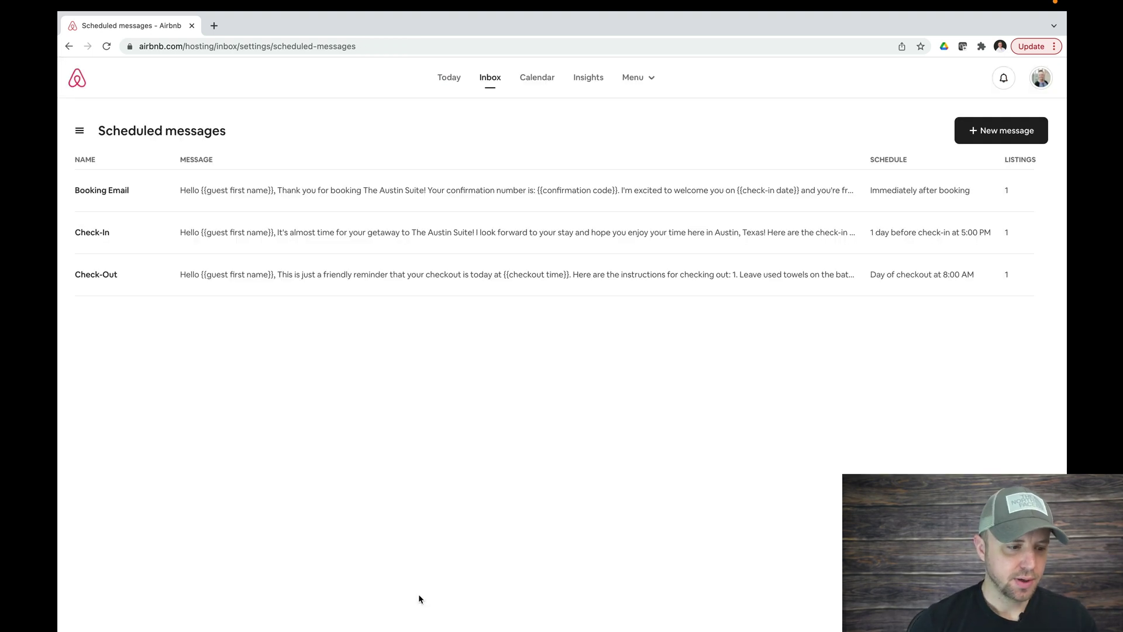
pyautogui.click(298, 233)
pyautogui.scroll(-3, 491, 500)
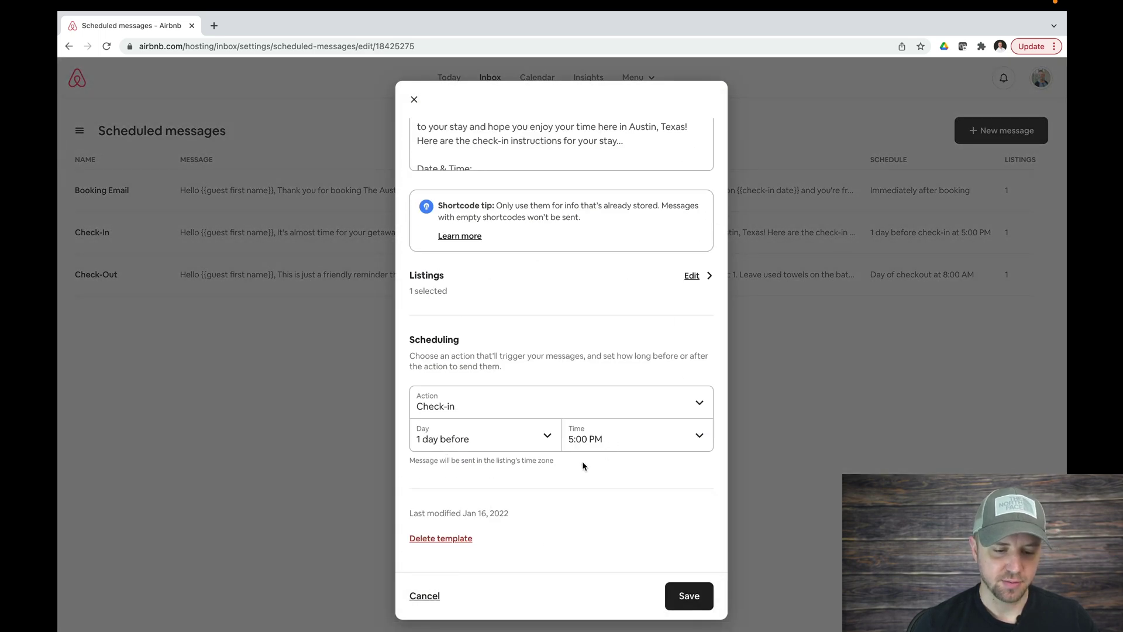
pyautogui.click(637, 442)
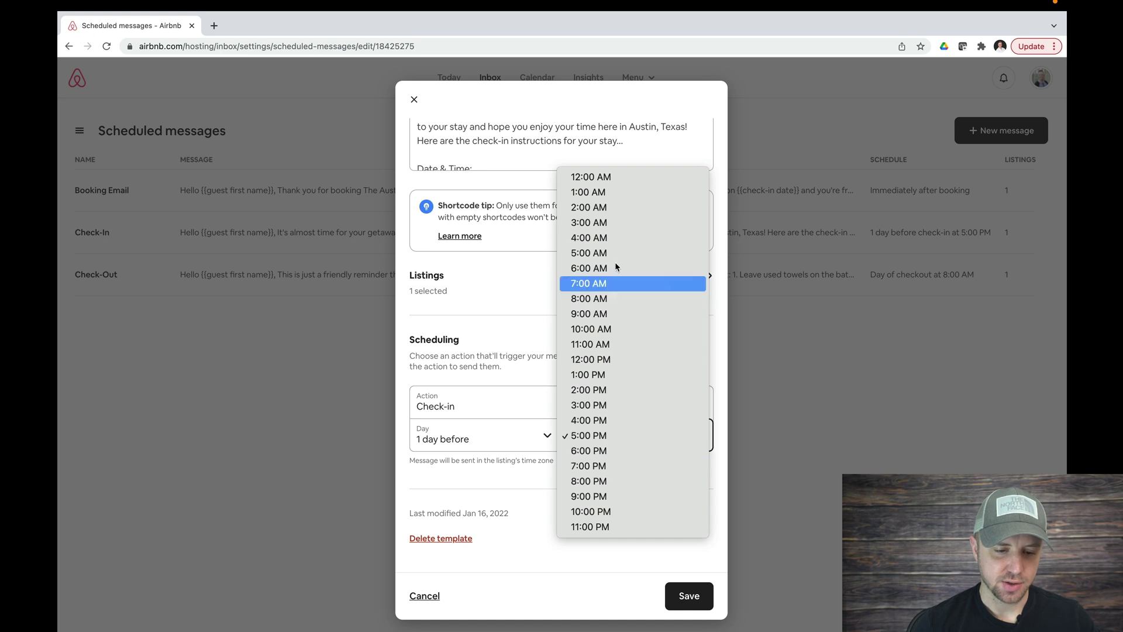
pyautogui.click(517, 469)
pyautogui.click(535, 433)
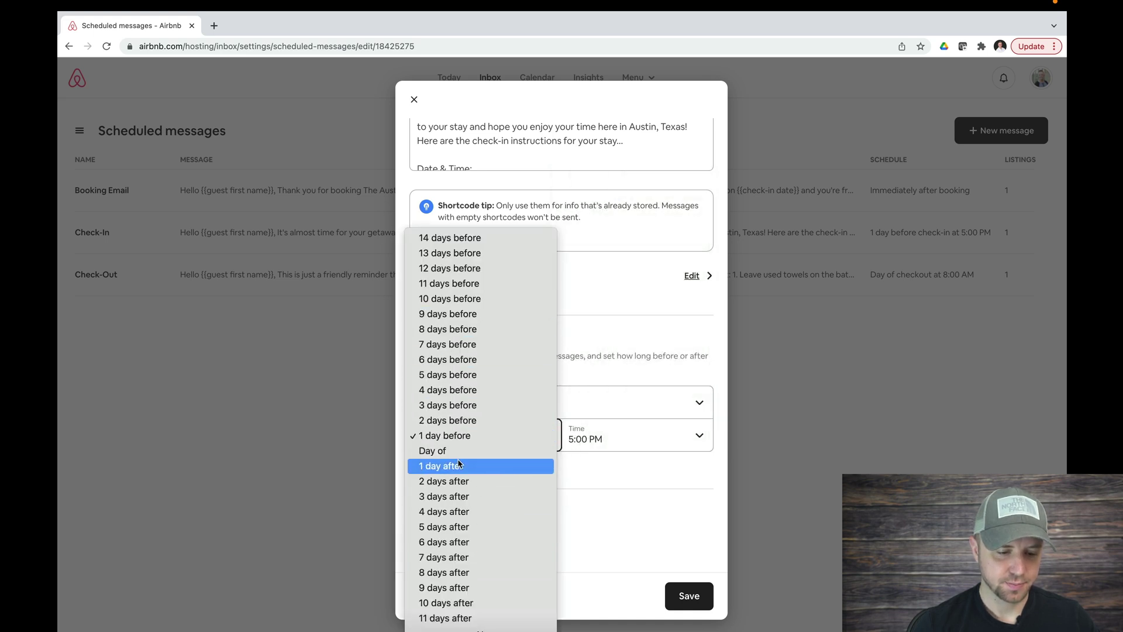
pyautogui.click(643, 533)
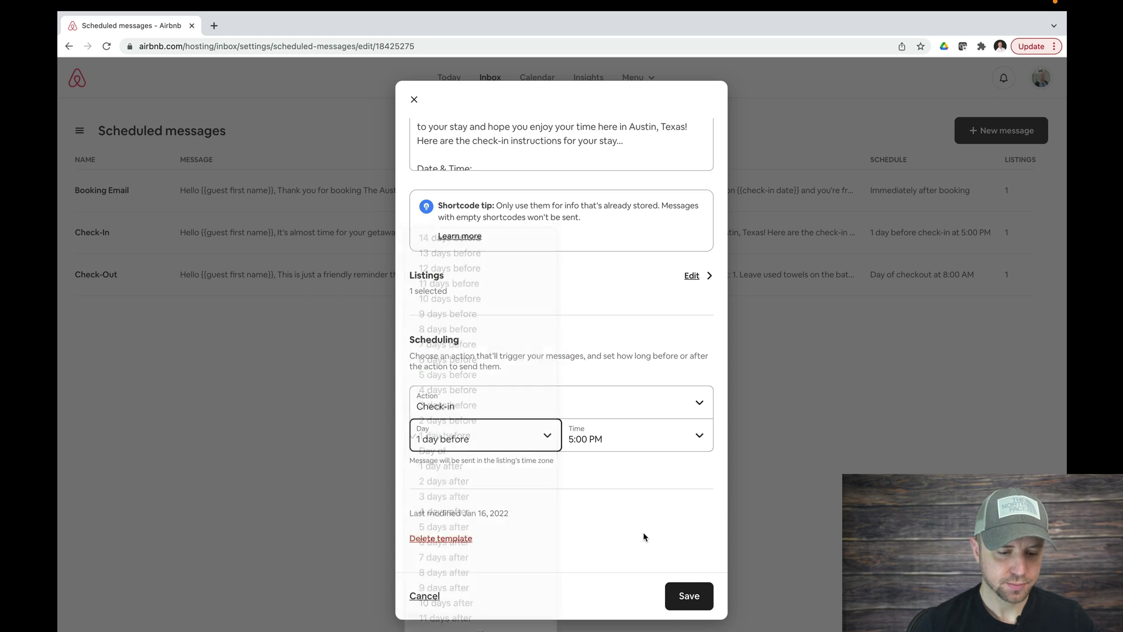
pyautogui.scroll(3, 527, 329)
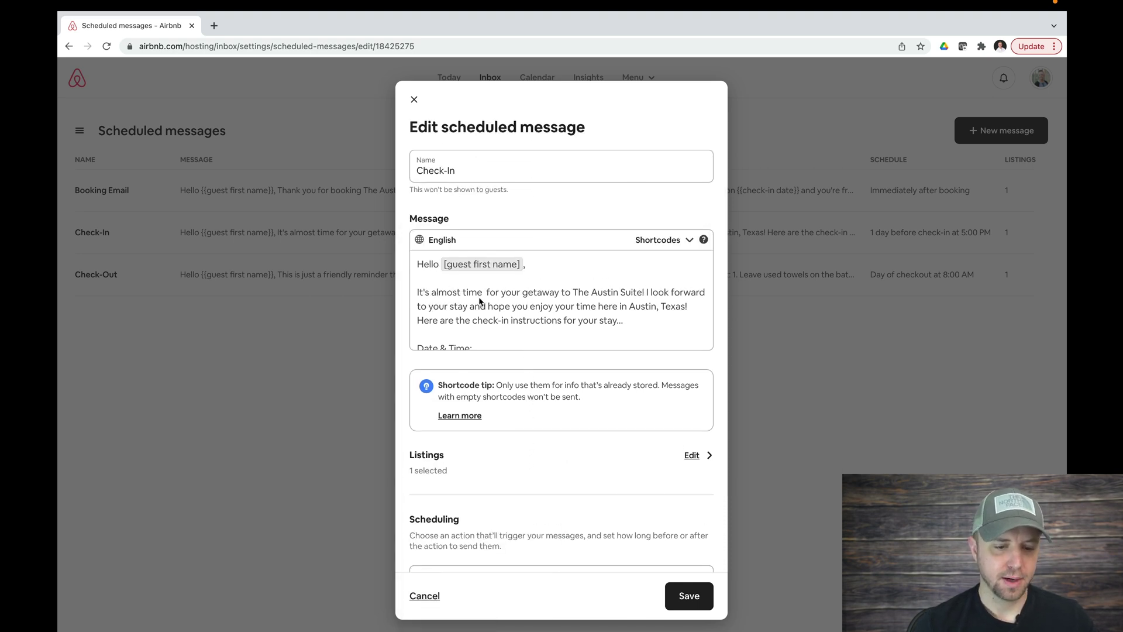
pyautogui.scroll(-2, 531, 301)
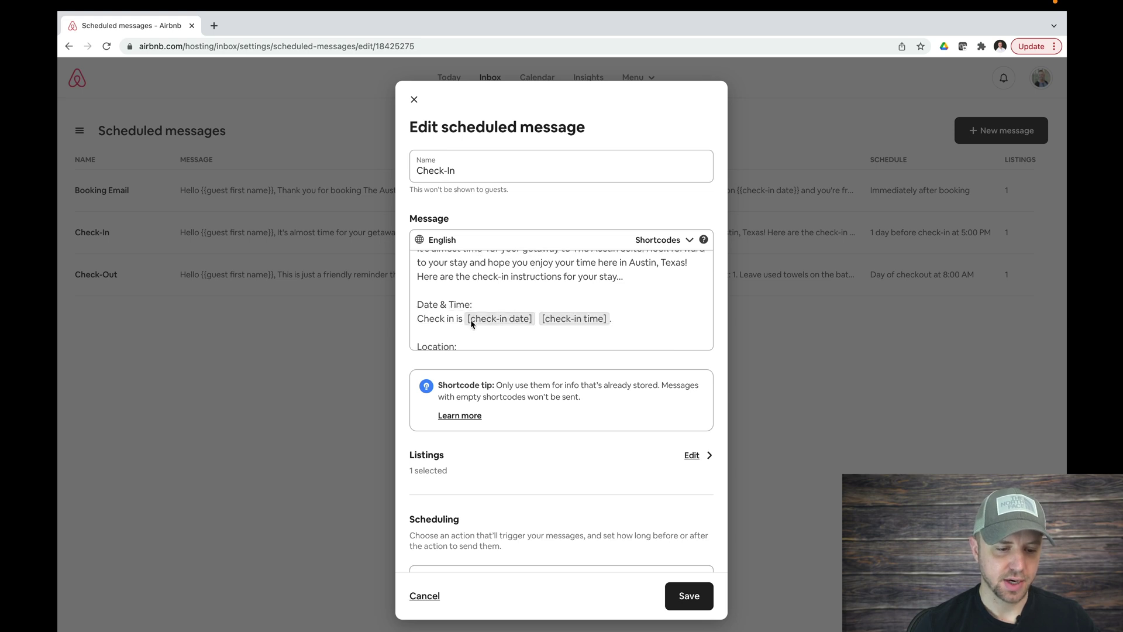
pyautogui.scroll(-2, 585, 316)
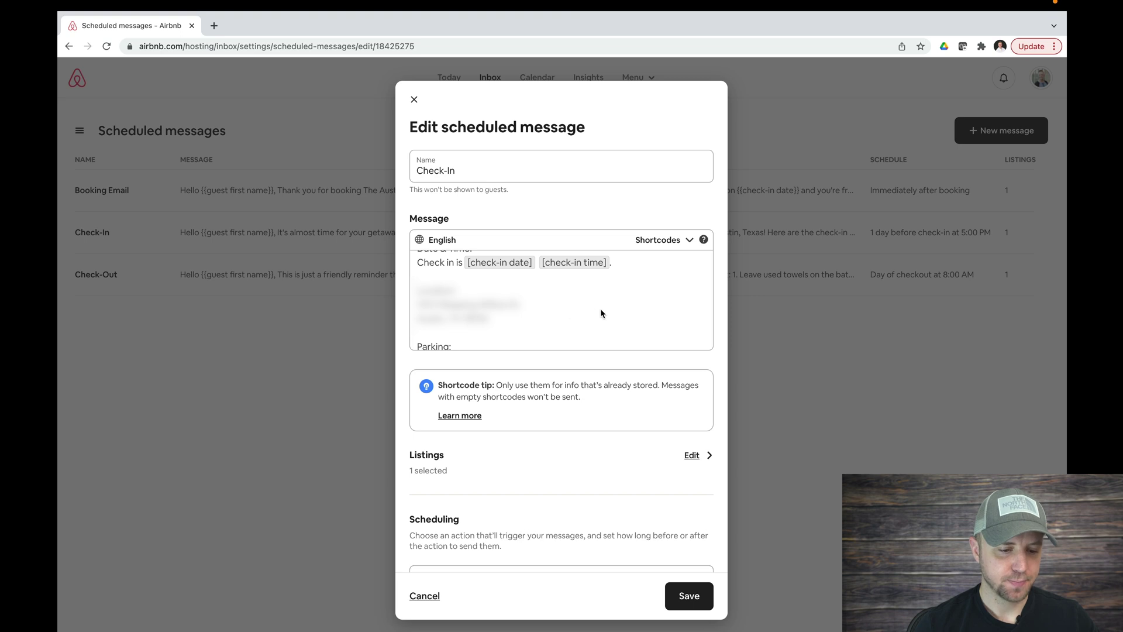
pyautogui.scroll(-3, 600, 307)
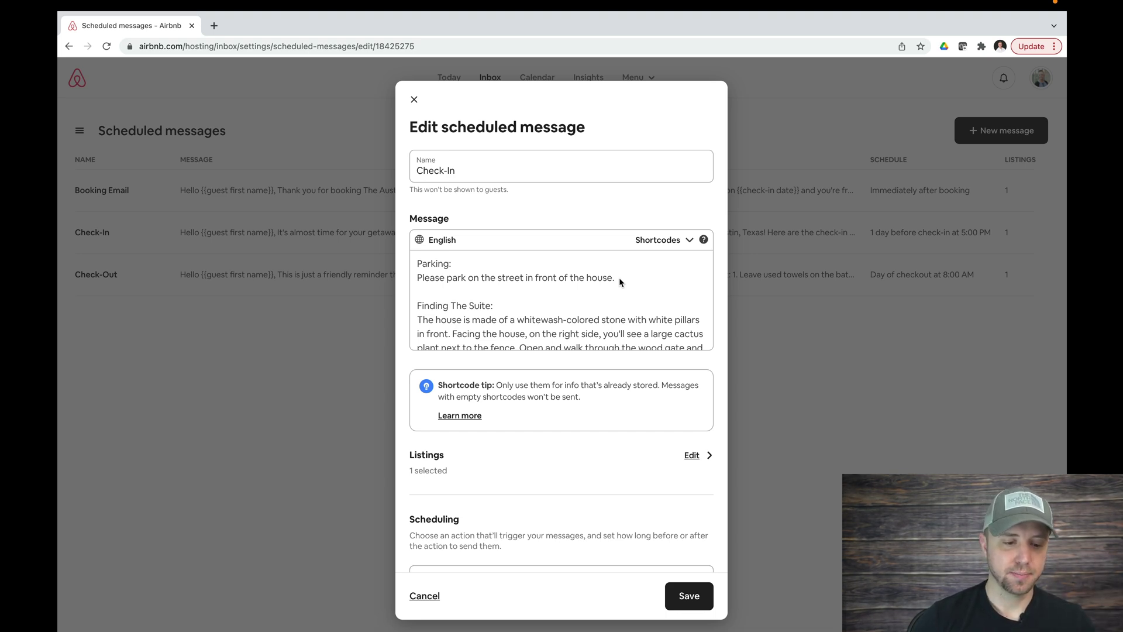
pyautogui.scroll(-2, 629, 288)
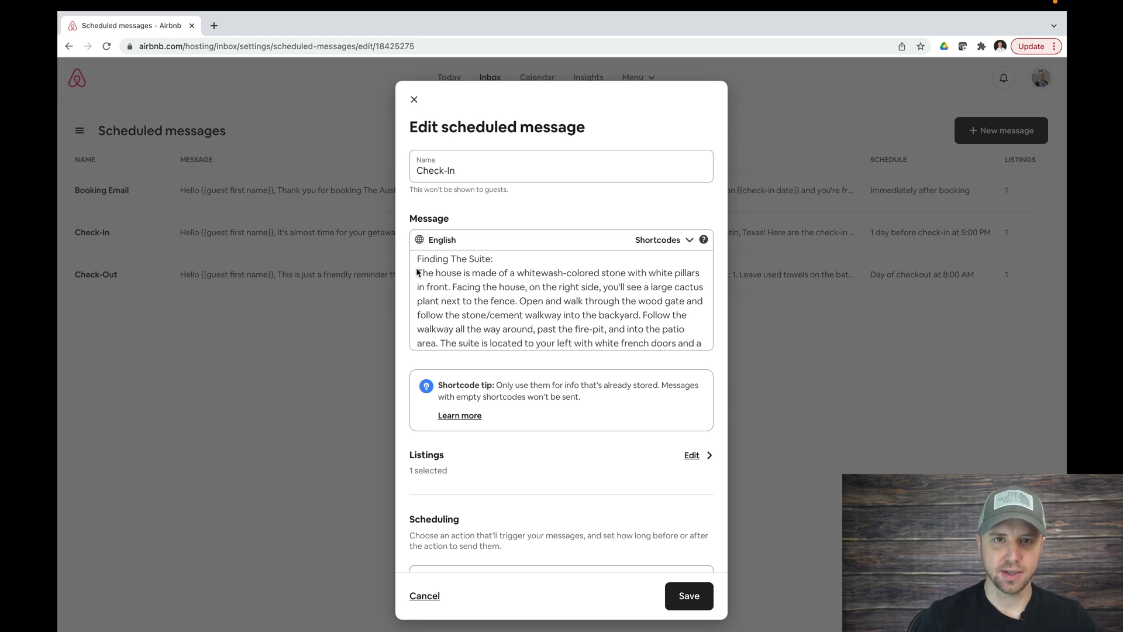
pyautogui.scroll(-1, 416, 271)
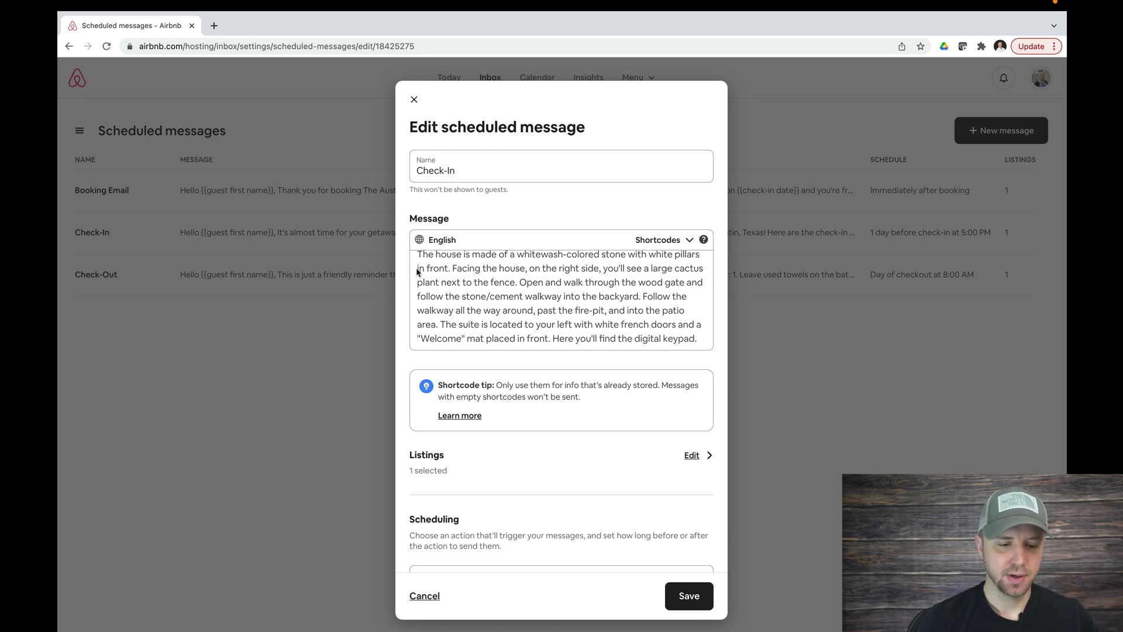
pyautogui.scroll(-5, 417, 272)
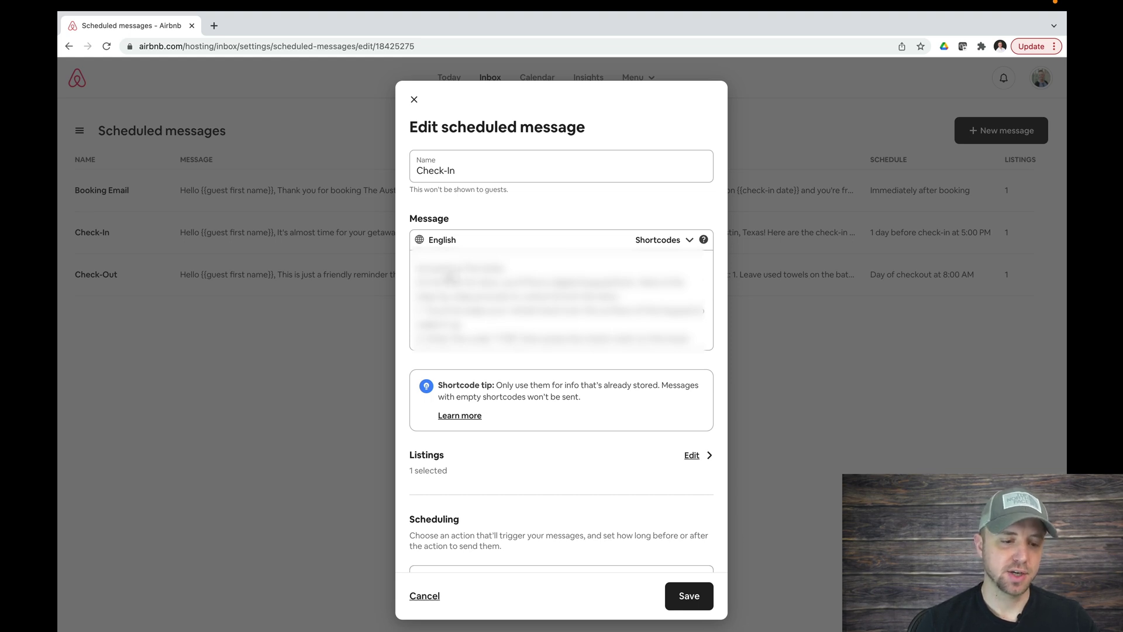
pyautogui.scroll(-1, 450, 279)
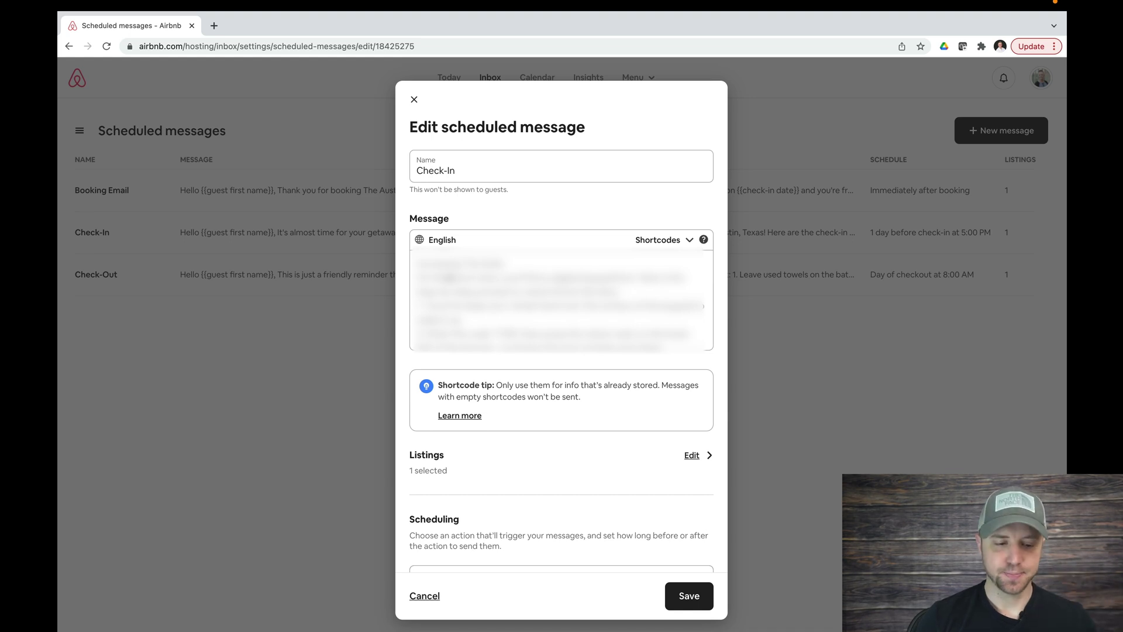
pyautogui.scroll(-3, 560, 300)
pyautogui.scroll(-3, 451, 280)
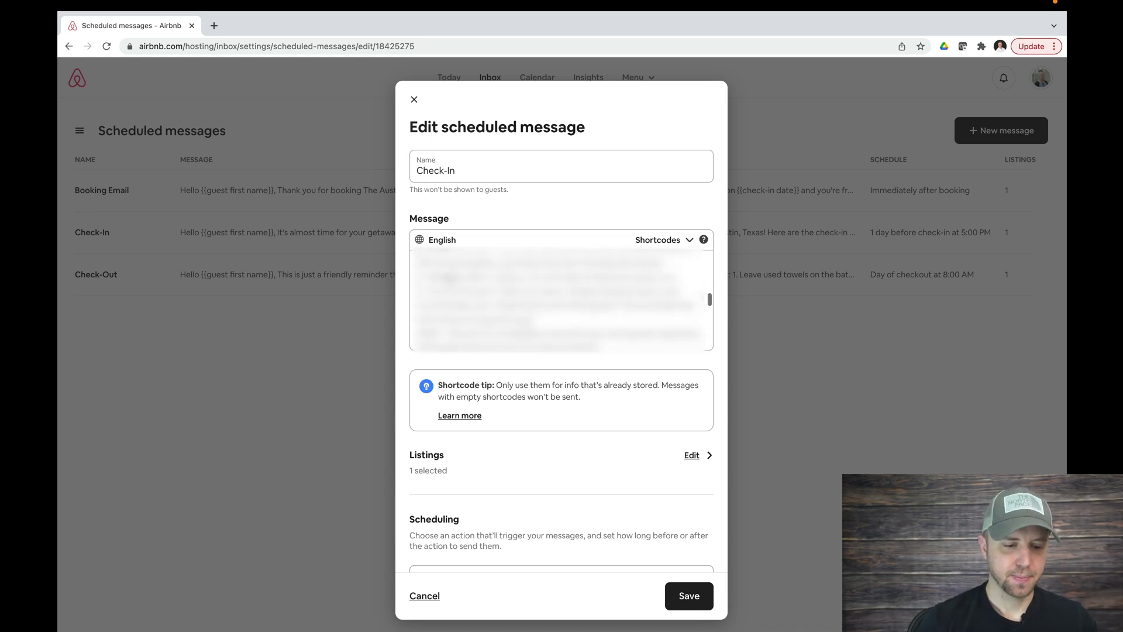
pyautogui.scroll(-1, 542, 308)
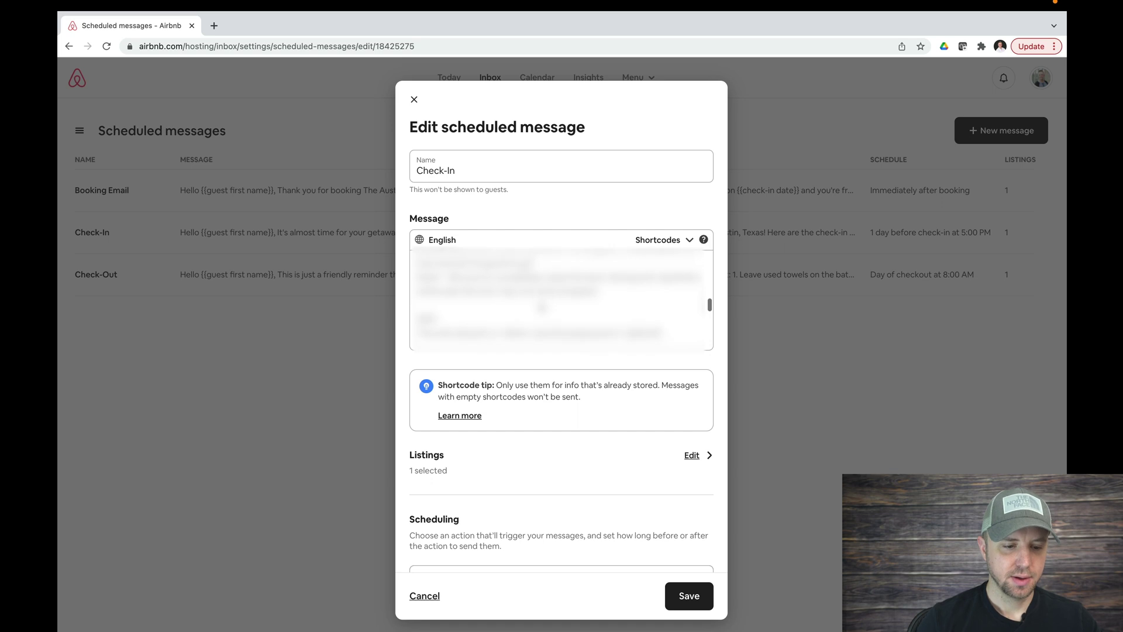
pyautogui.scroll(-3, 515, 299)
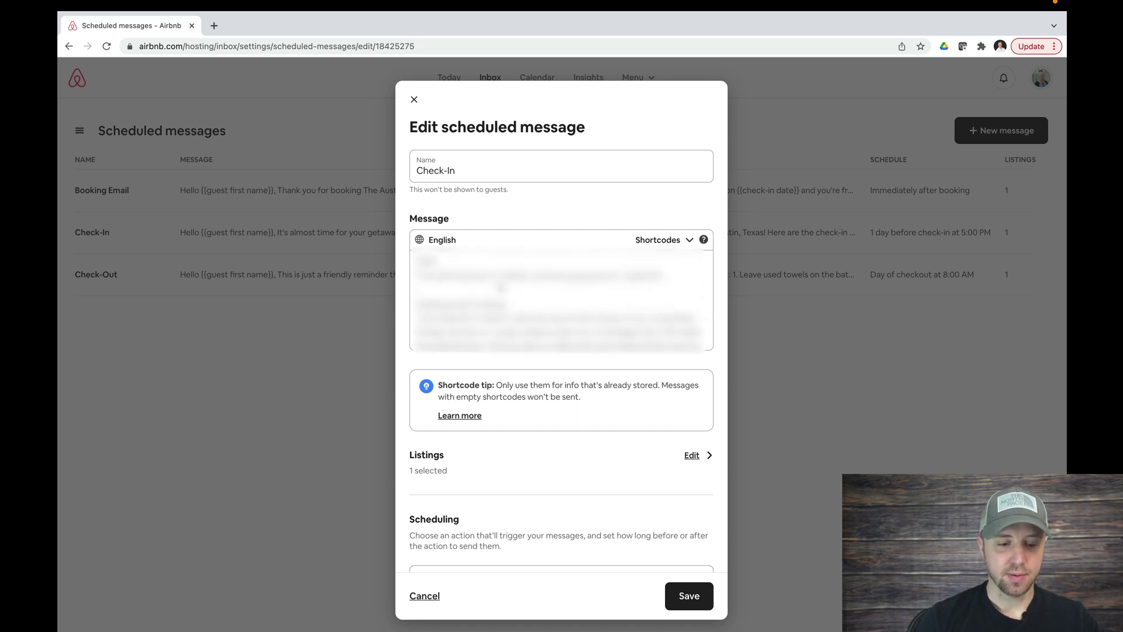
pyautogui.scroll(-3, 606, 302)
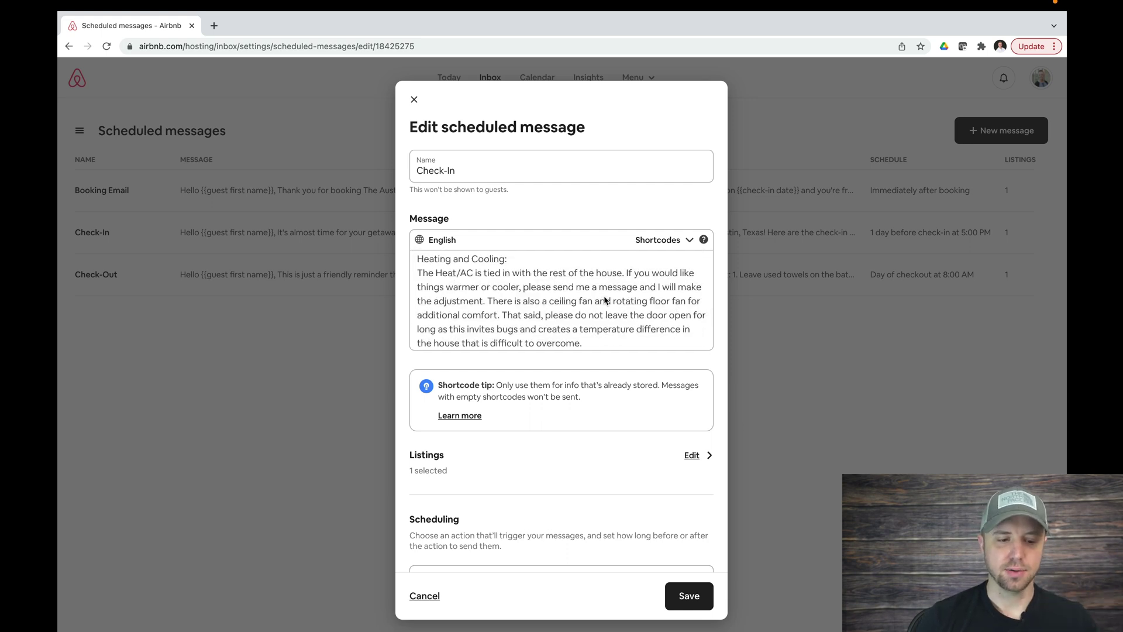
pyautogui.scroll(-4, 604, 301)
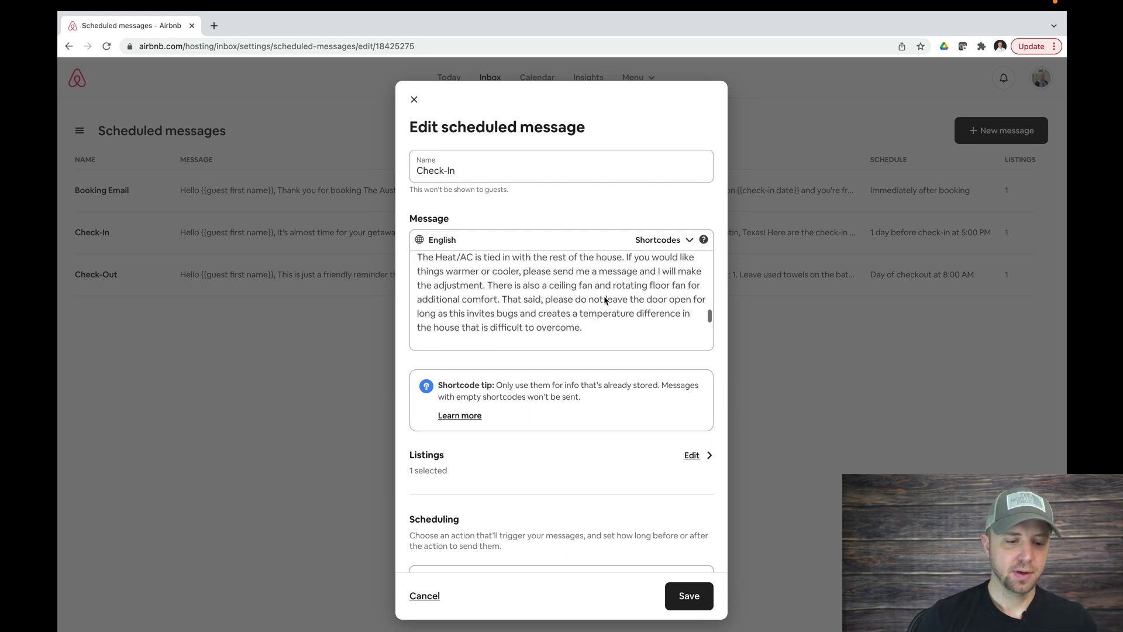
# - Review the Check-In message's remodel and white-towels notes, clicking into the text without changing it
pyautogui.scroll(-1, 605, 300)
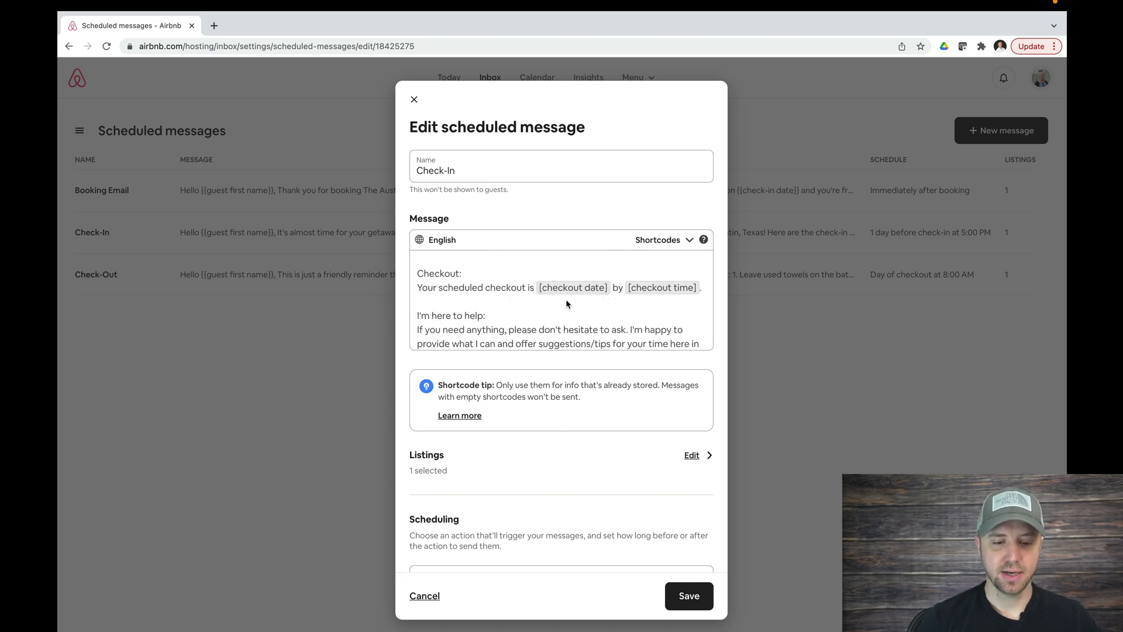
pyautogui.scroll(-3, 566, 301)
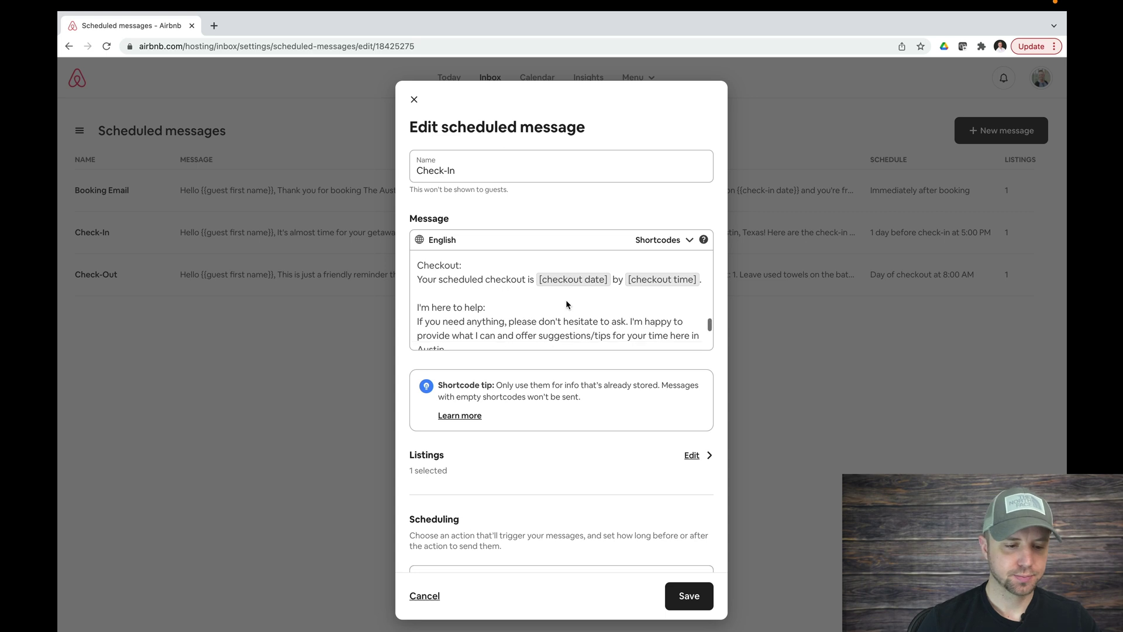
pyautogui.scroll(1, 566, 300)
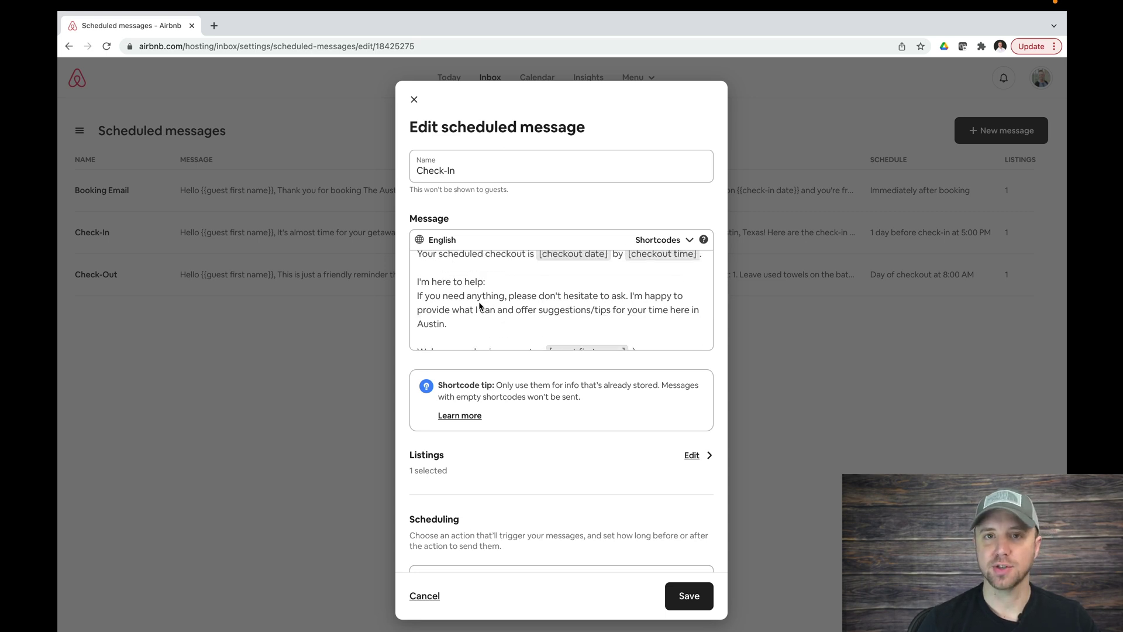
pyautogui.scroll(-5, 453, 318)
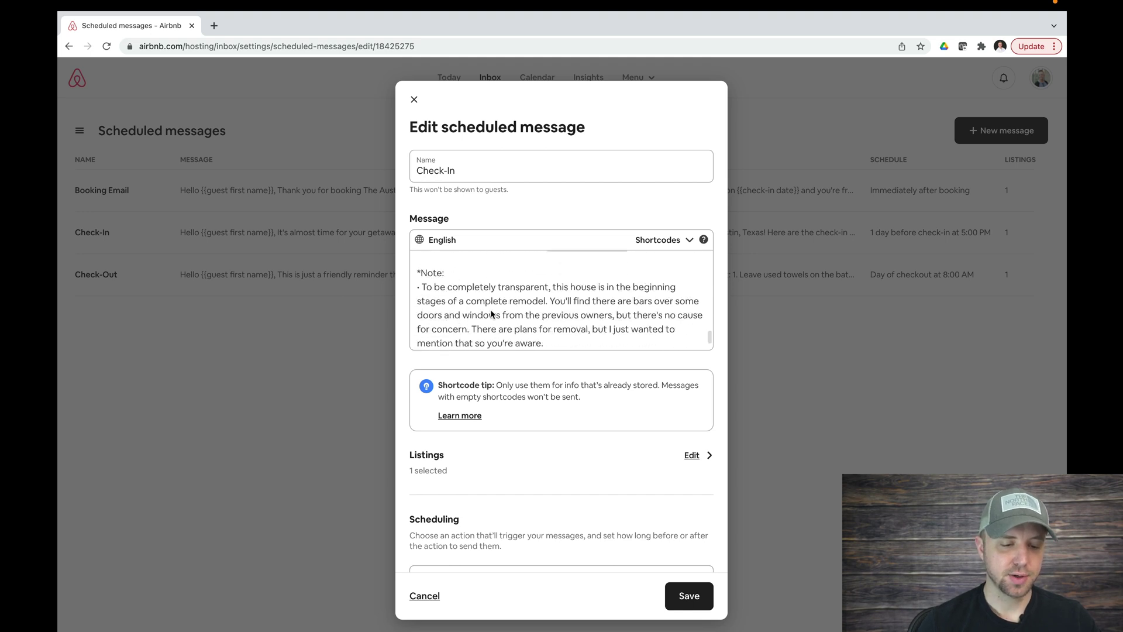
pyautogui.scroll(-1, 494, 292)
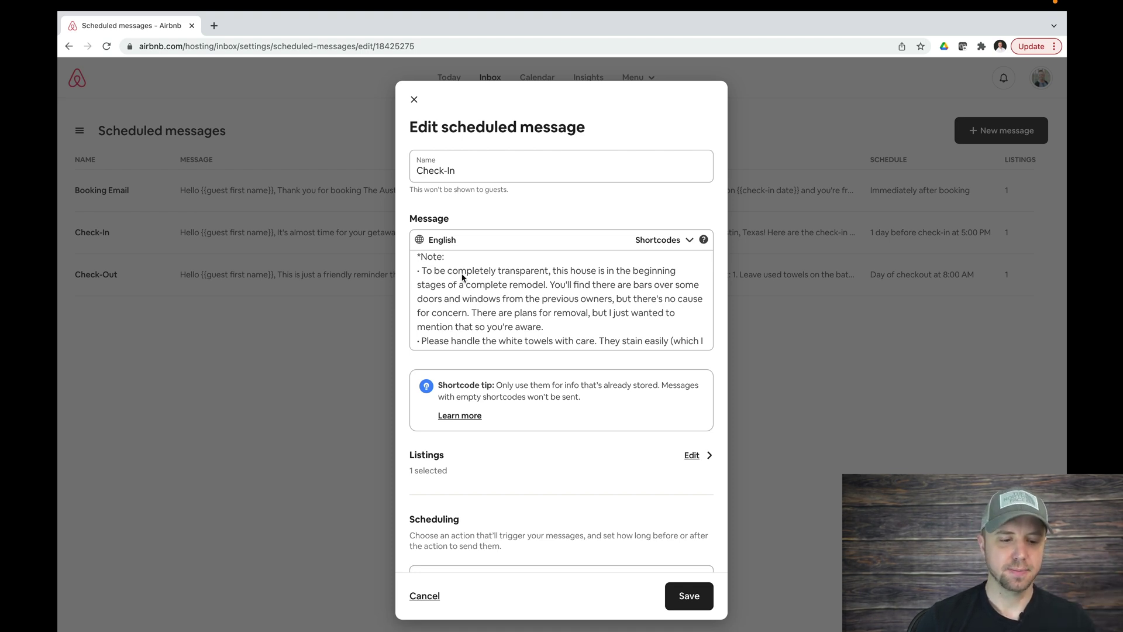
pyautogui.click(549, 328)
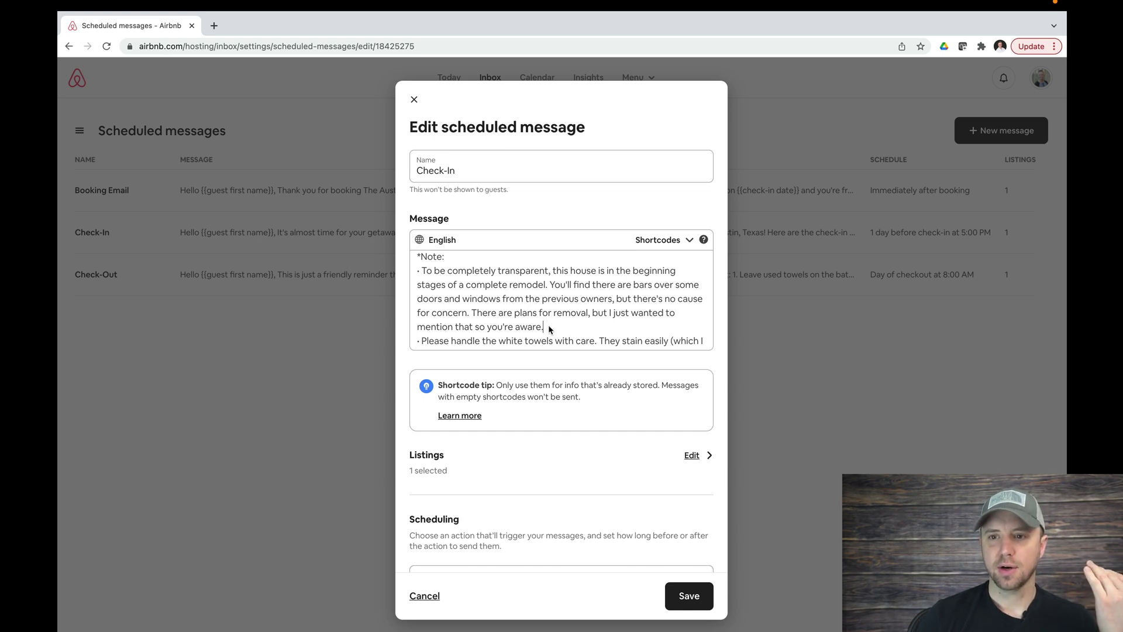
pyautogui.scroll(-2, 549, 328)
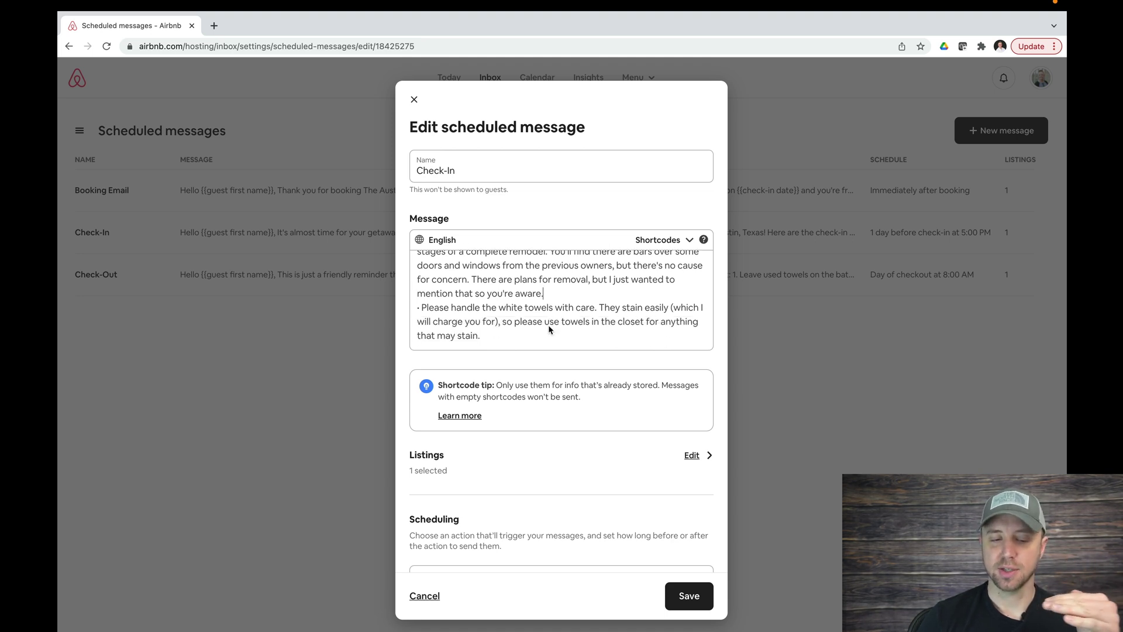
pyautogui.moveTo(420, 306); pyautogui.dragTo(480, 338)
pyautogui.click(489, 336)
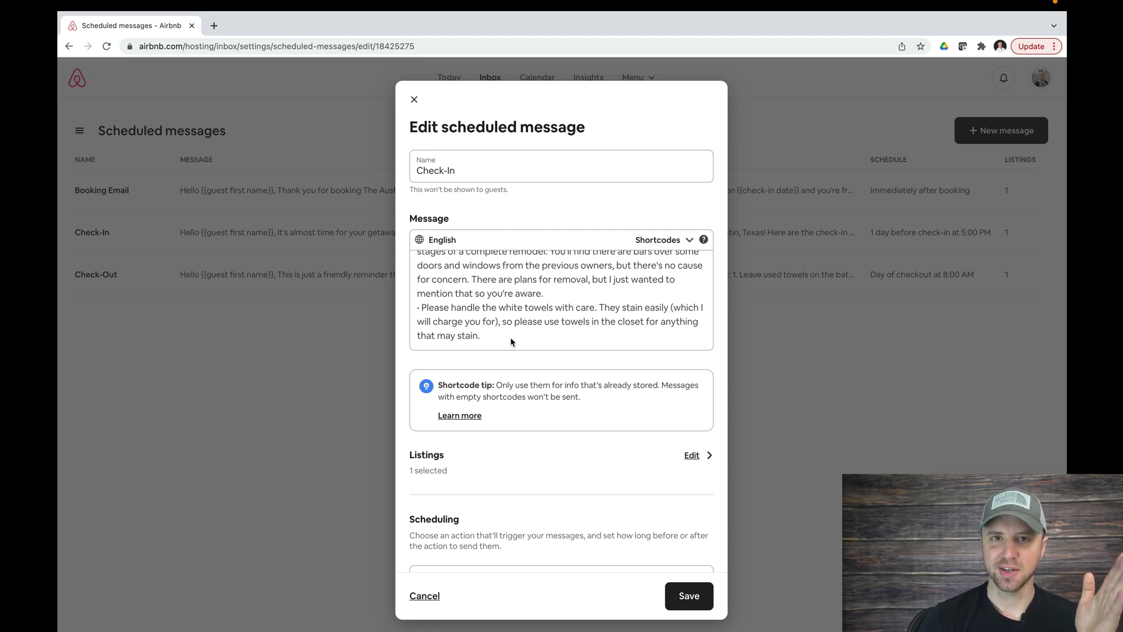
pyautogui.scroll(-1, 510, 339)
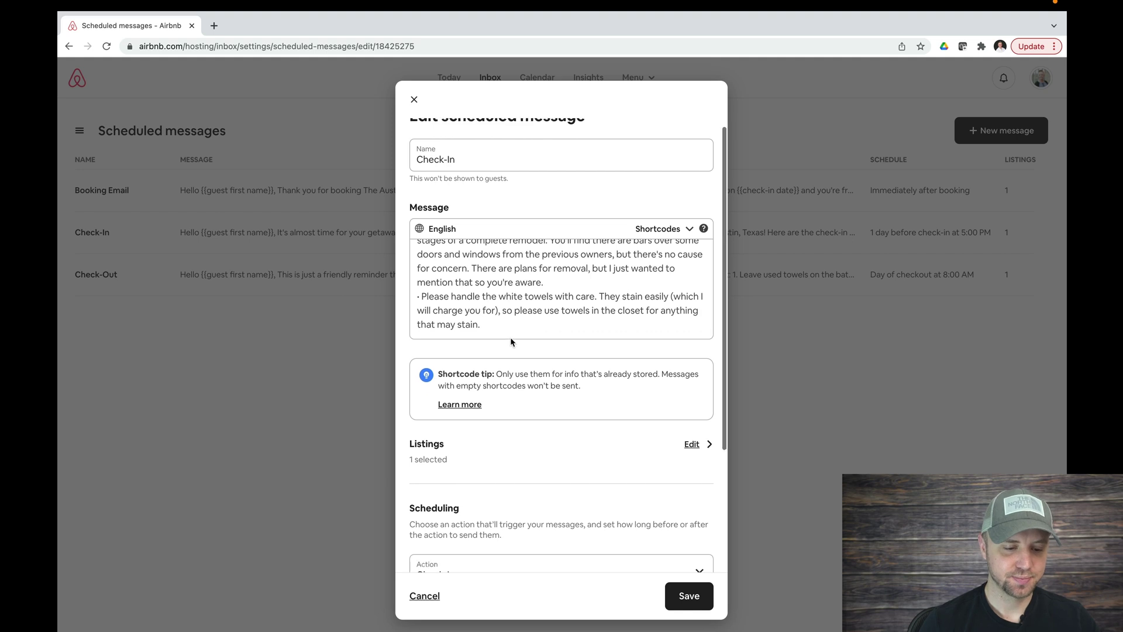
pyautogui.scroll(-3, 510, 337)
pyautogui.scroll(5, 510, 337)
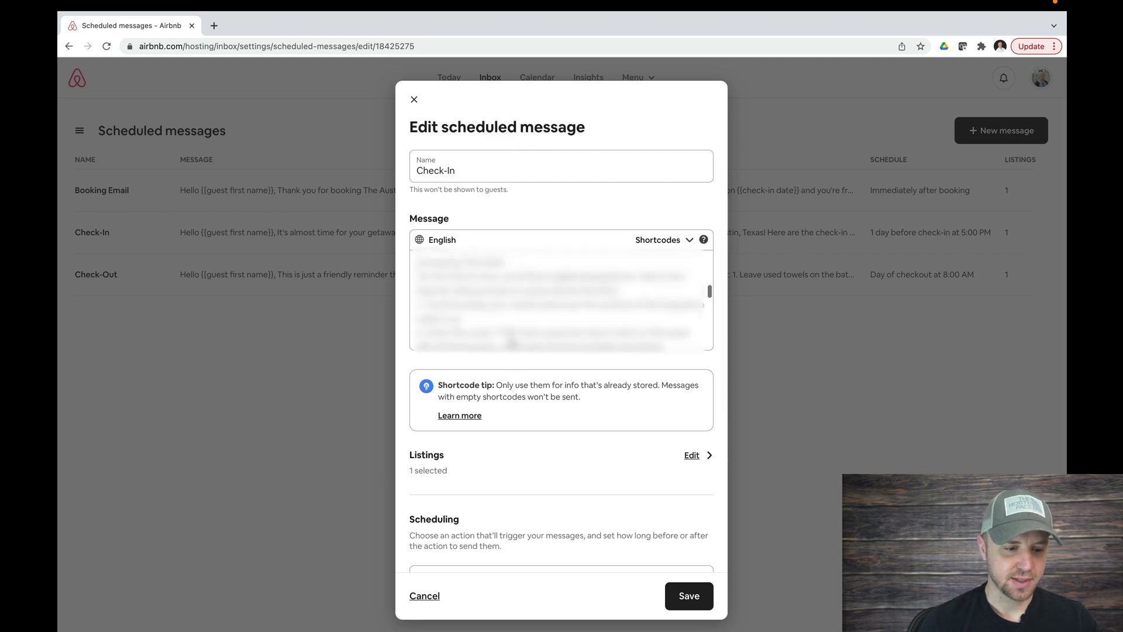
# - Discard the Check-In edits and open Check-Out to review its scheduling and numbered departure steps
pyautogui.click(424, 595)
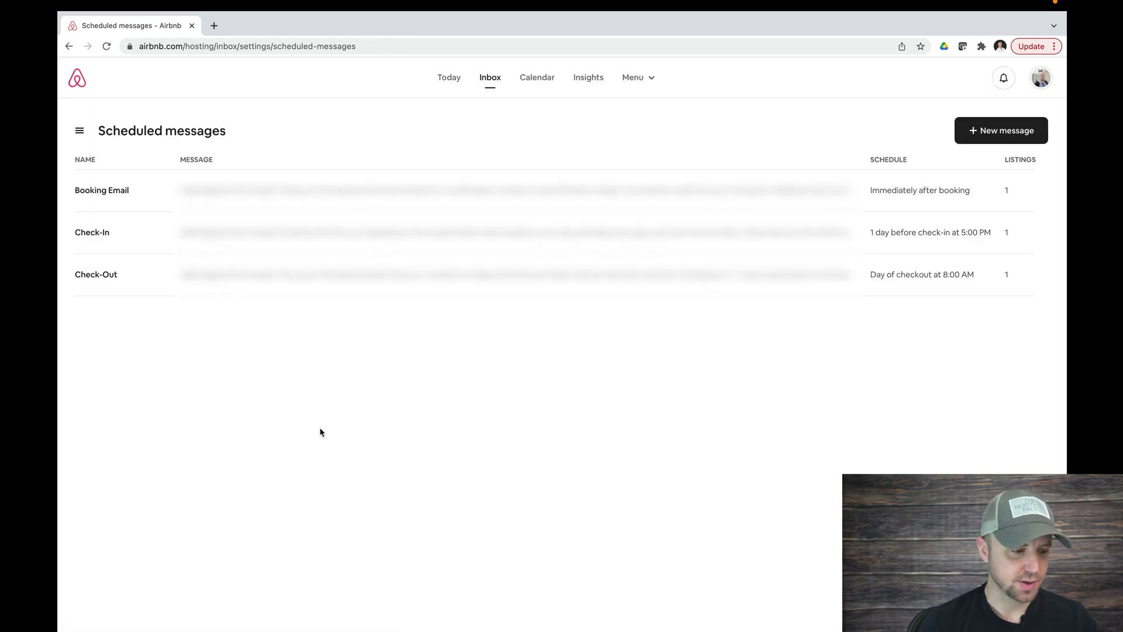
pyautogui.click(281, 272)
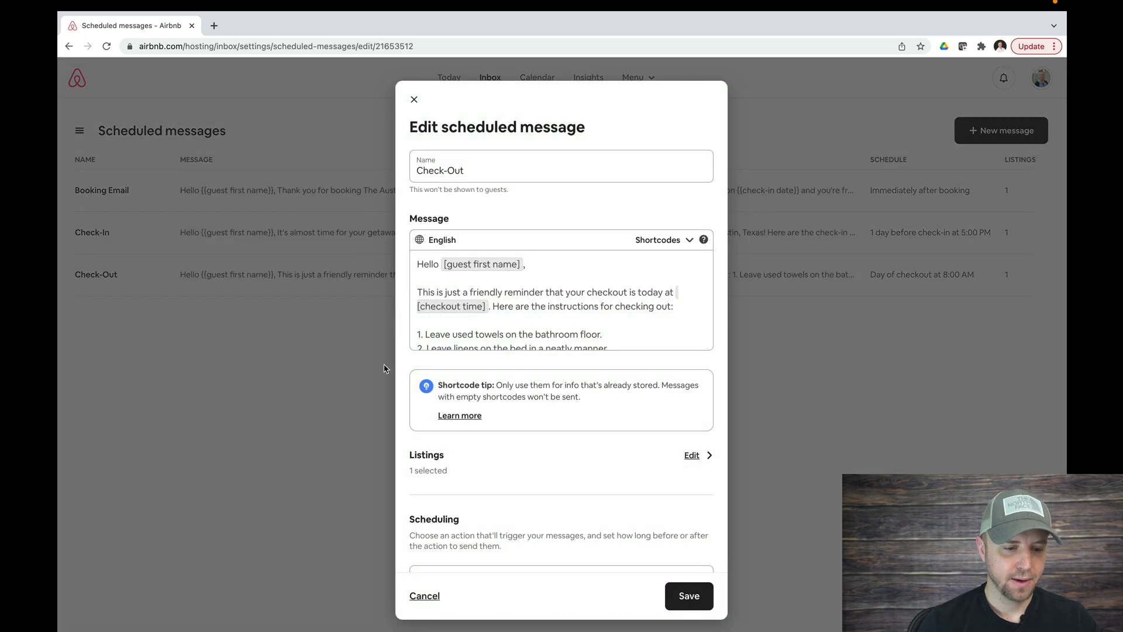
pyautogui.scroll(-3, 530, 475)
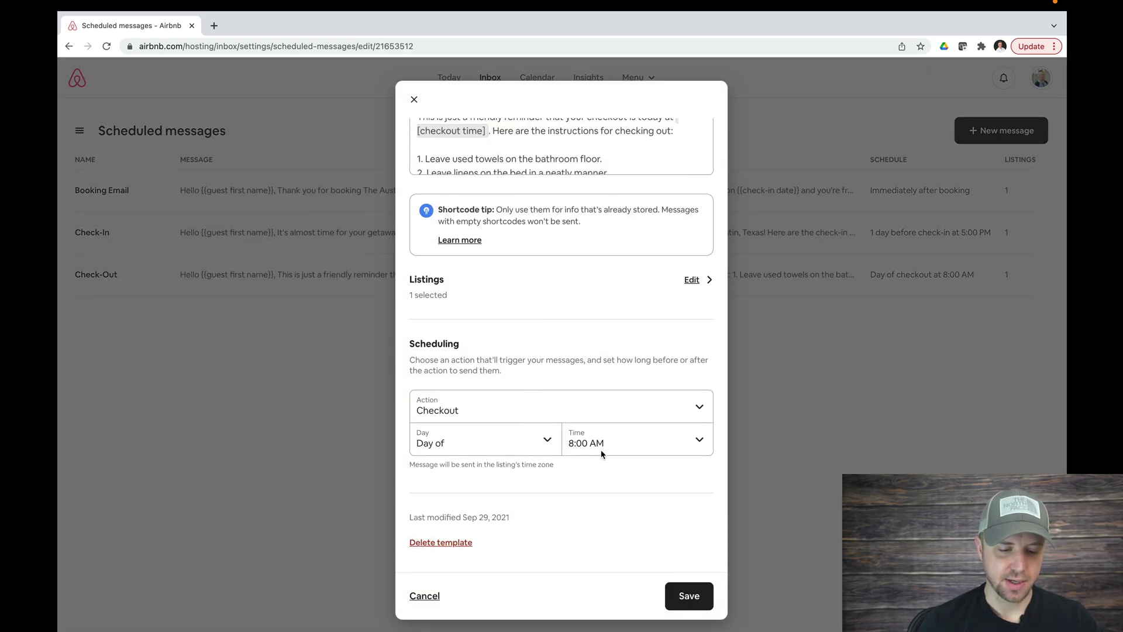
pyautogui.scroll(3, 606, 335)
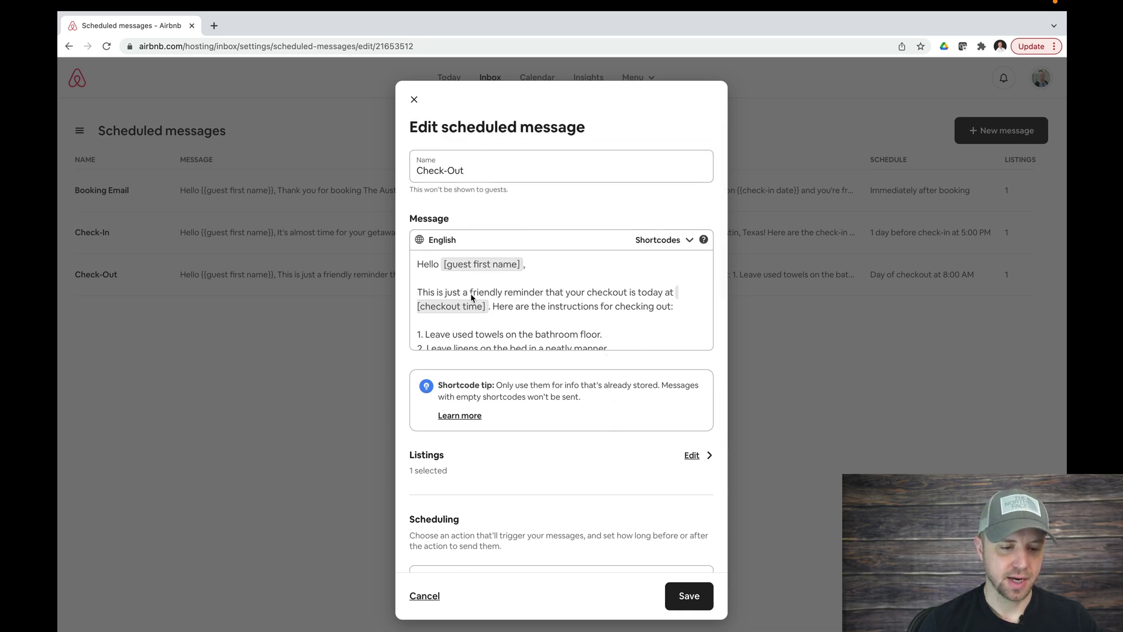
pyautogui.scroll(-3, 577, 310)
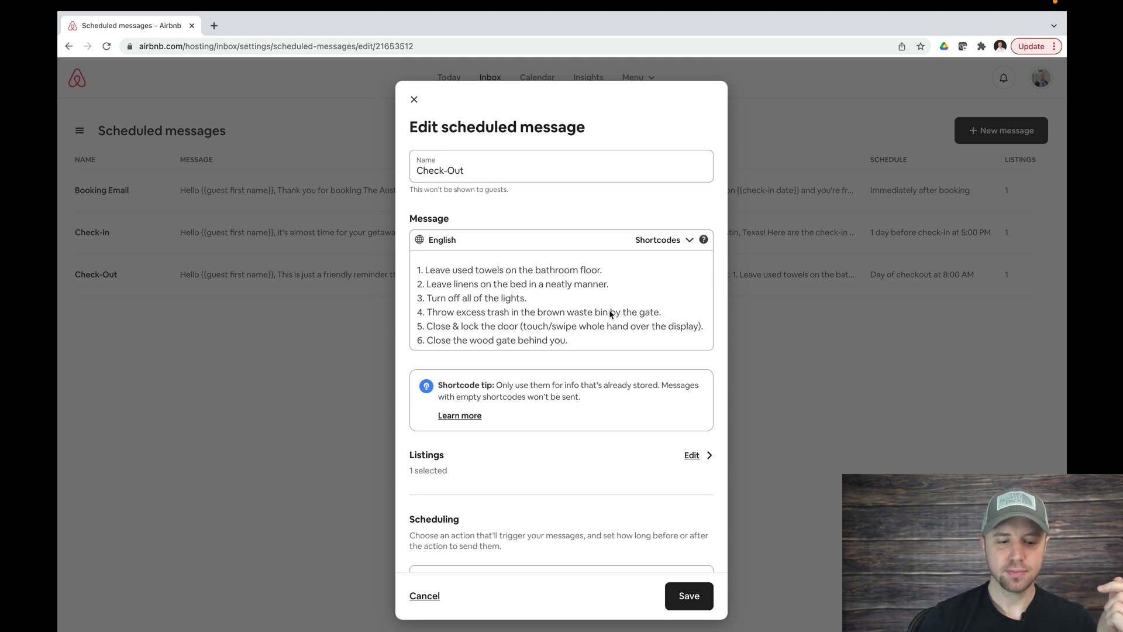
pyautogui.scroll(-3, 609, 310)
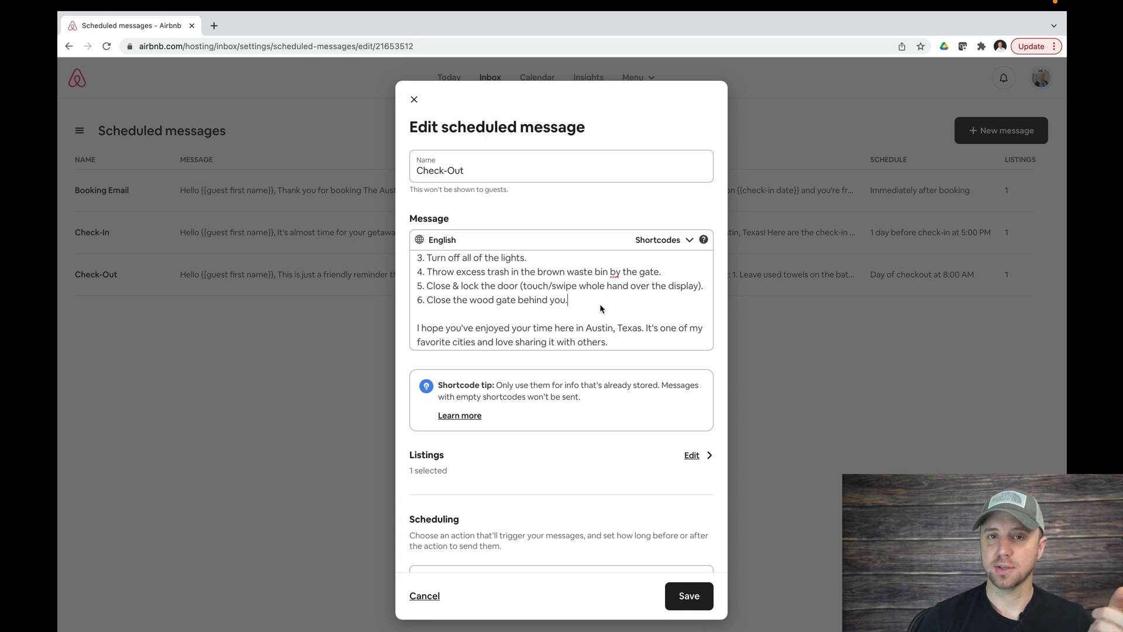
# - Read through to the Check-Out message's 'safe travels!' closing line, then close it without saving
pyautogui.scroll(-2, 600, 308)
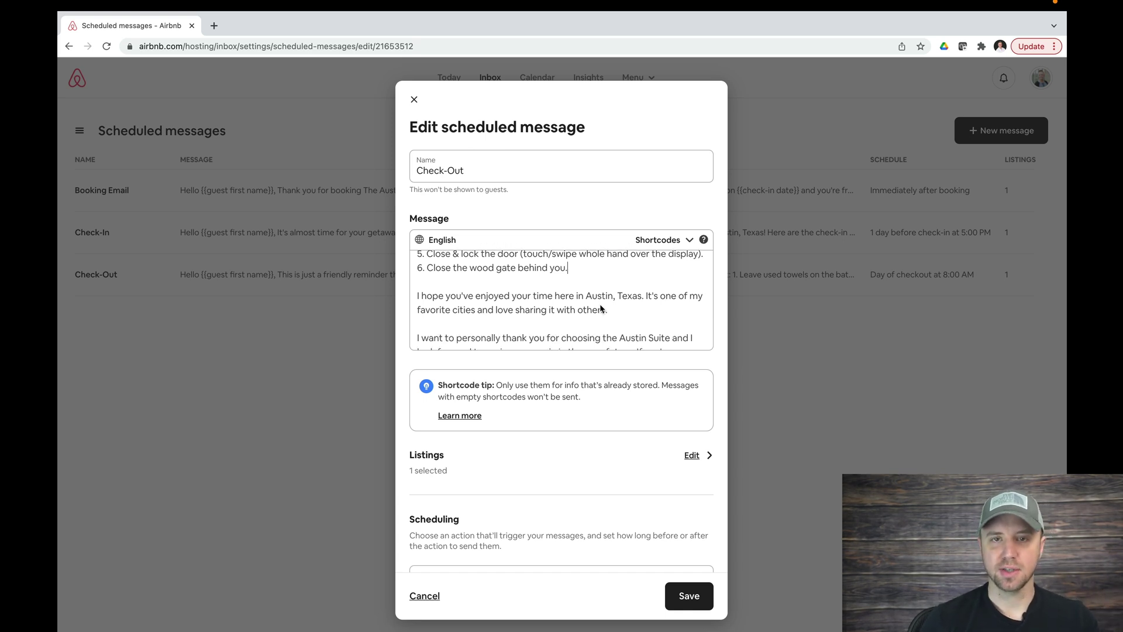
pyautogui.scroll(-2, 599, 303)
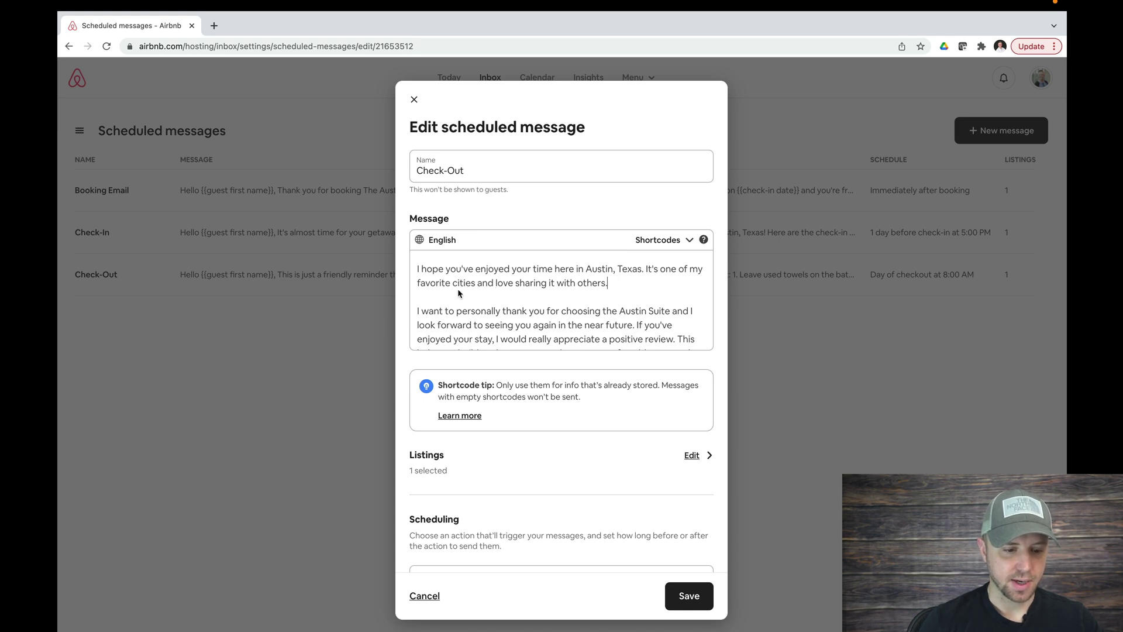
pyautogui.scroll(-3, 457, 289)
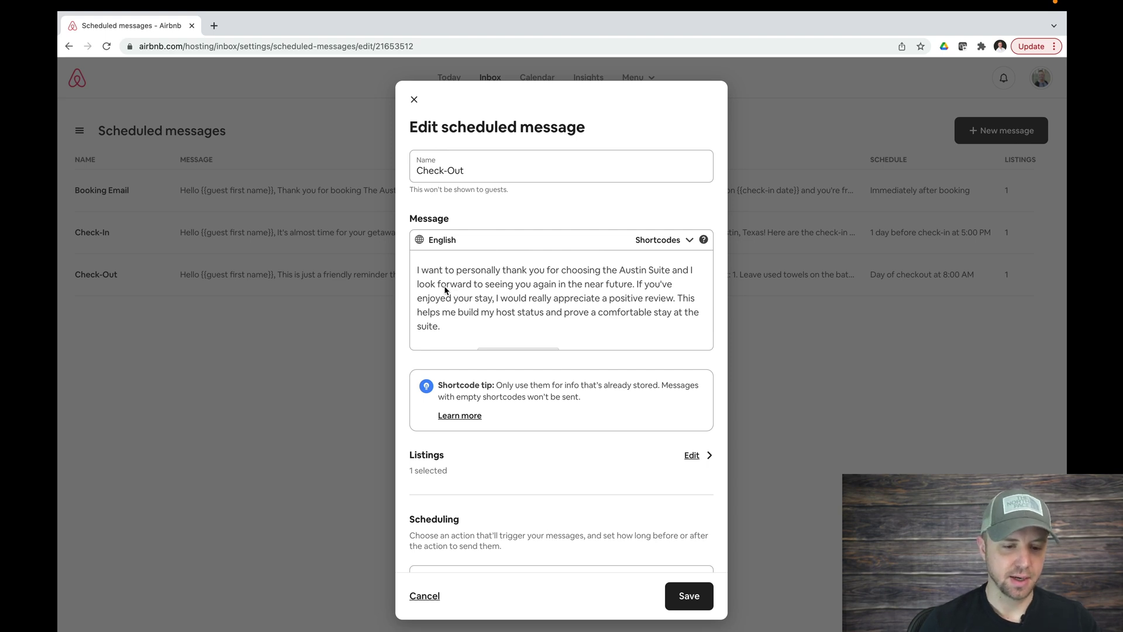
pyautogui.scroll(-3, 444, 285)
pyautogui.click(420, 289)
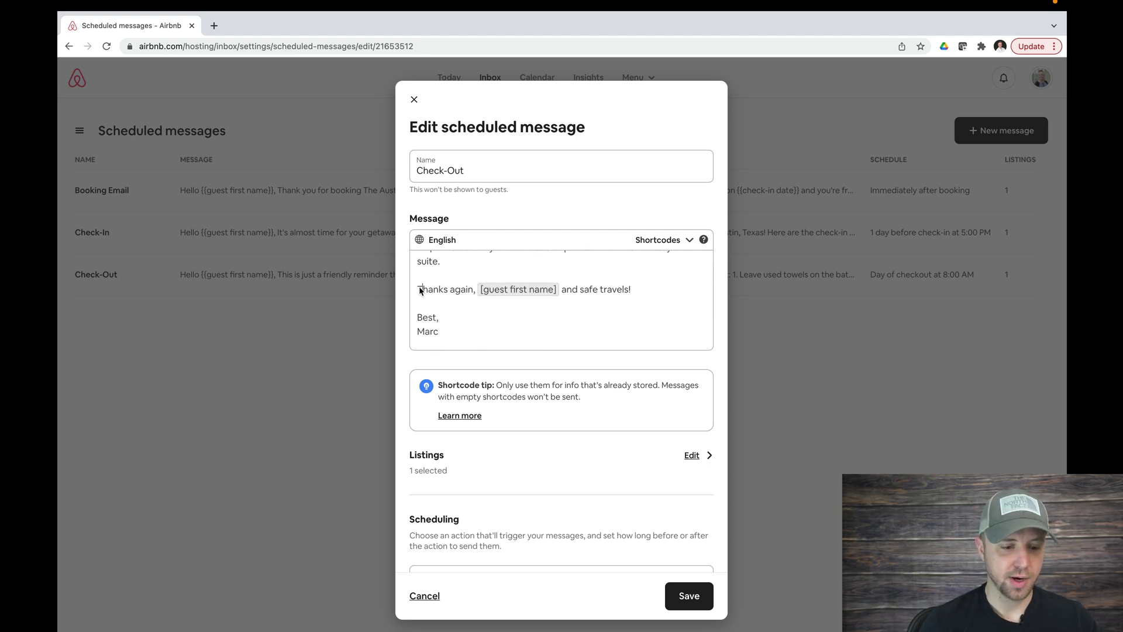
pyautogui.click(631, 297)
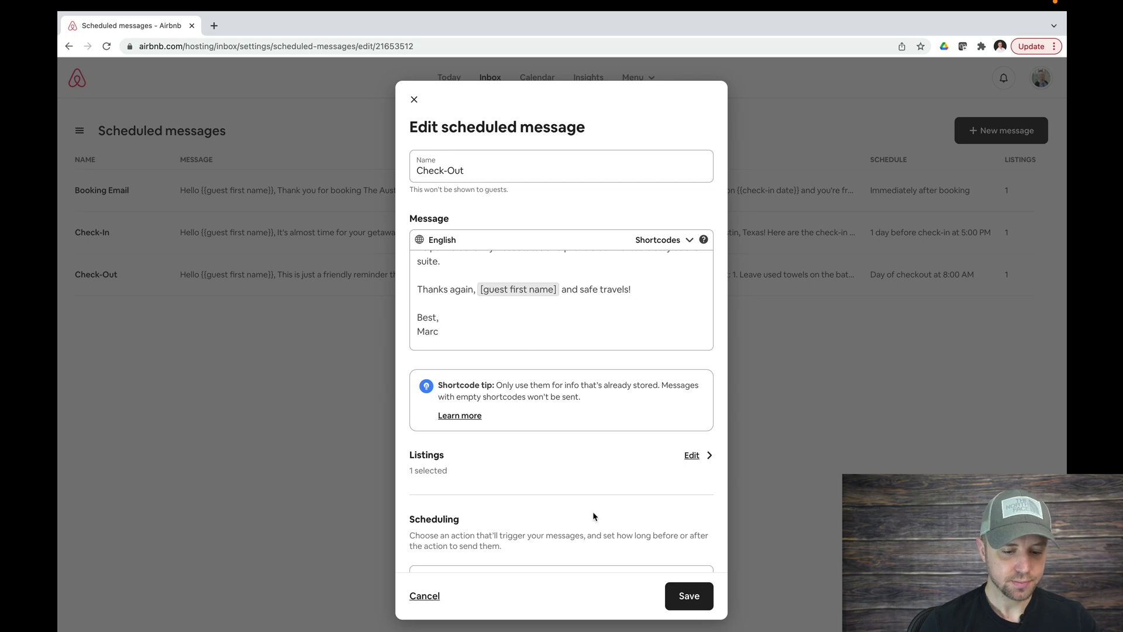
pyautogui.click(437, 595)
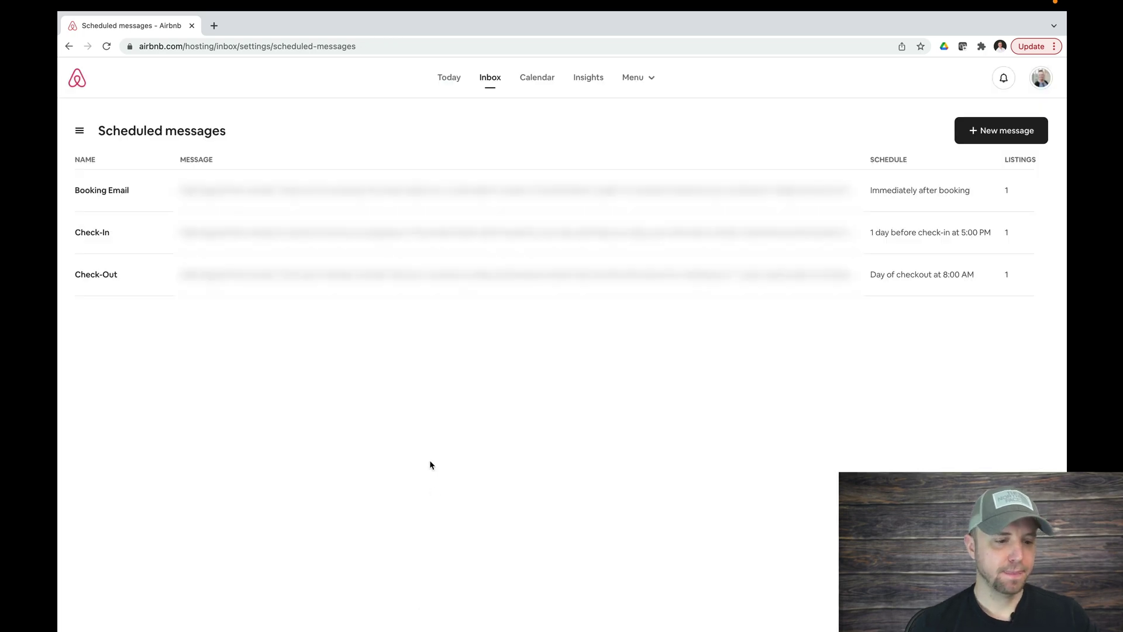